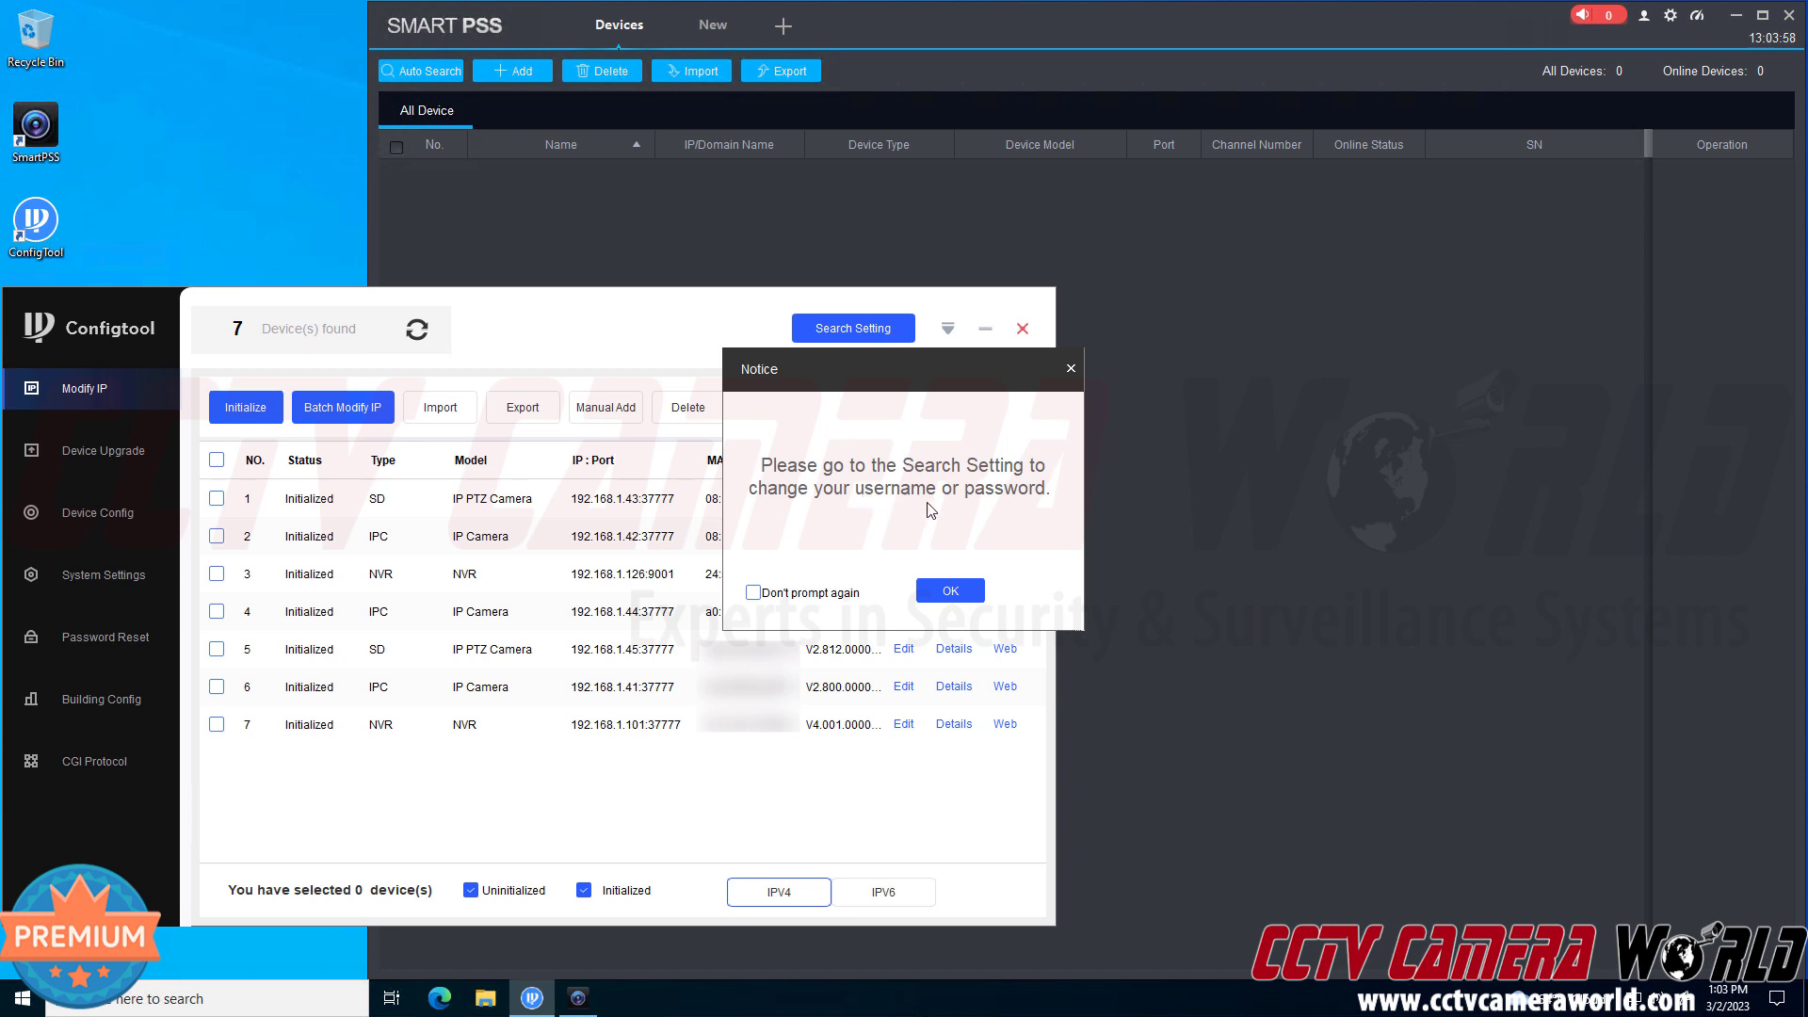
- Dismiss the search-setting notice in ConfigTool and review the IP addresses of the discovered devices
click(951, 590)
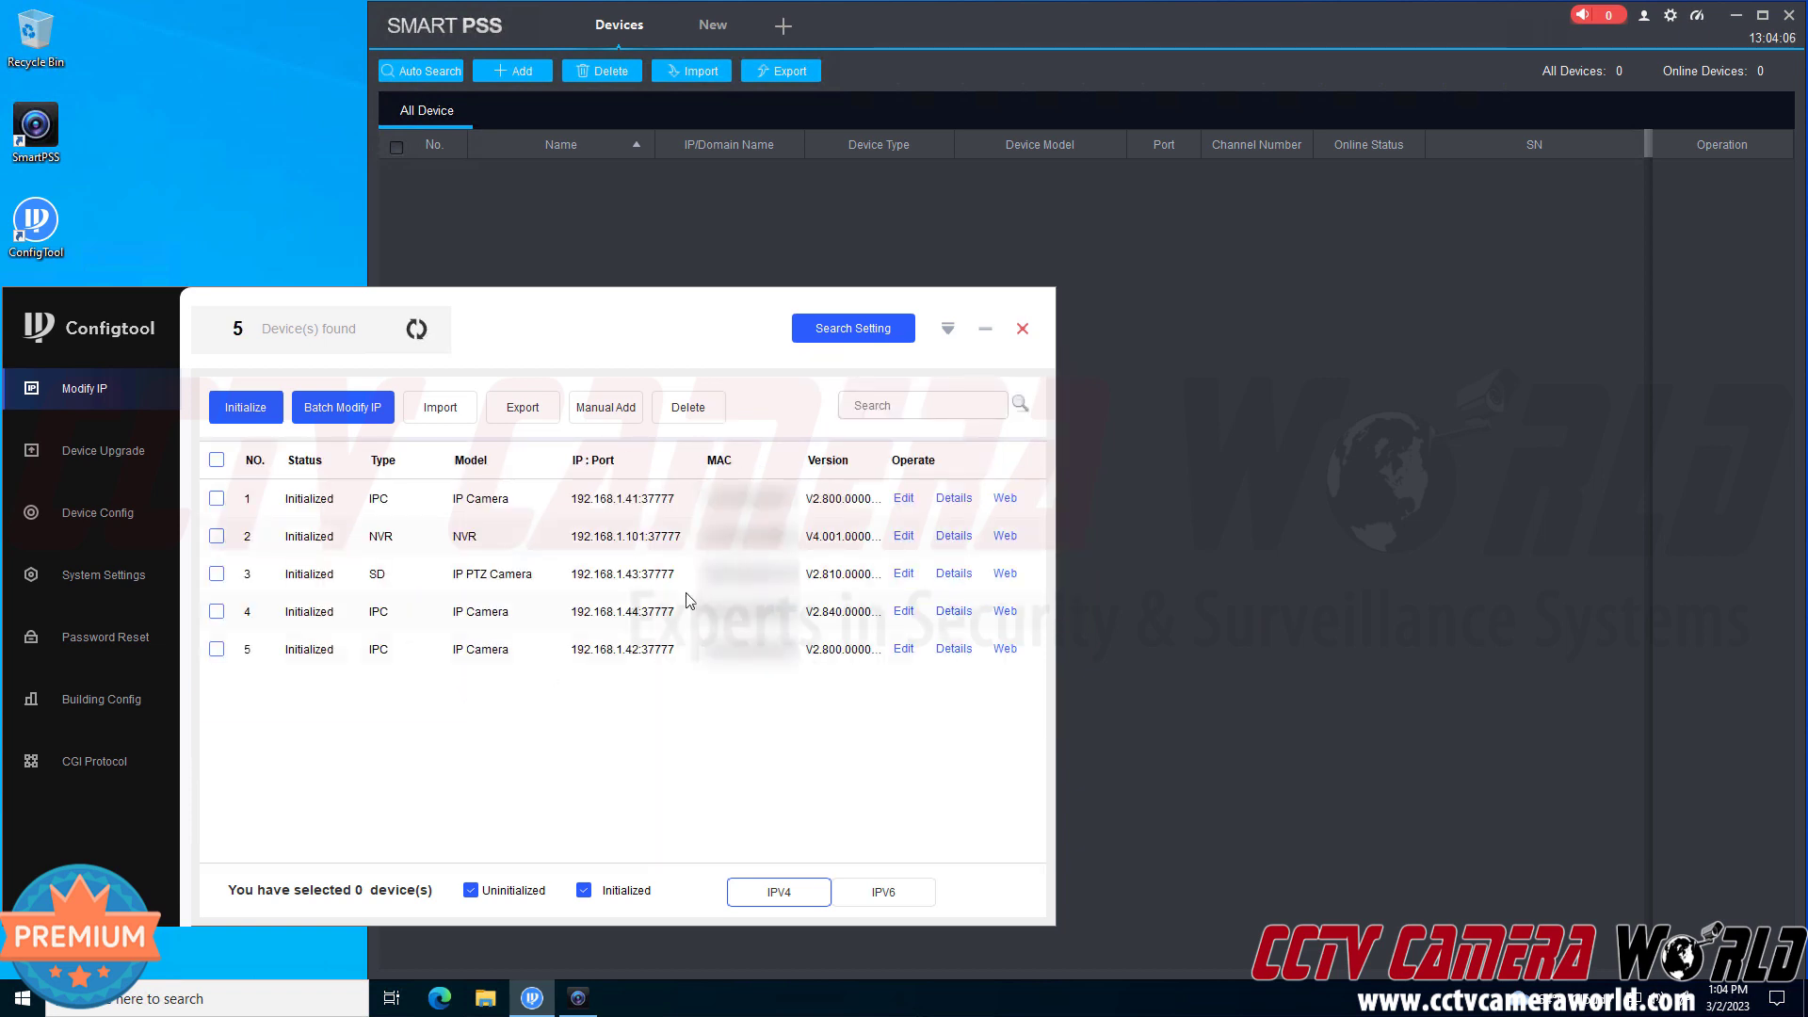
click(480, 461)
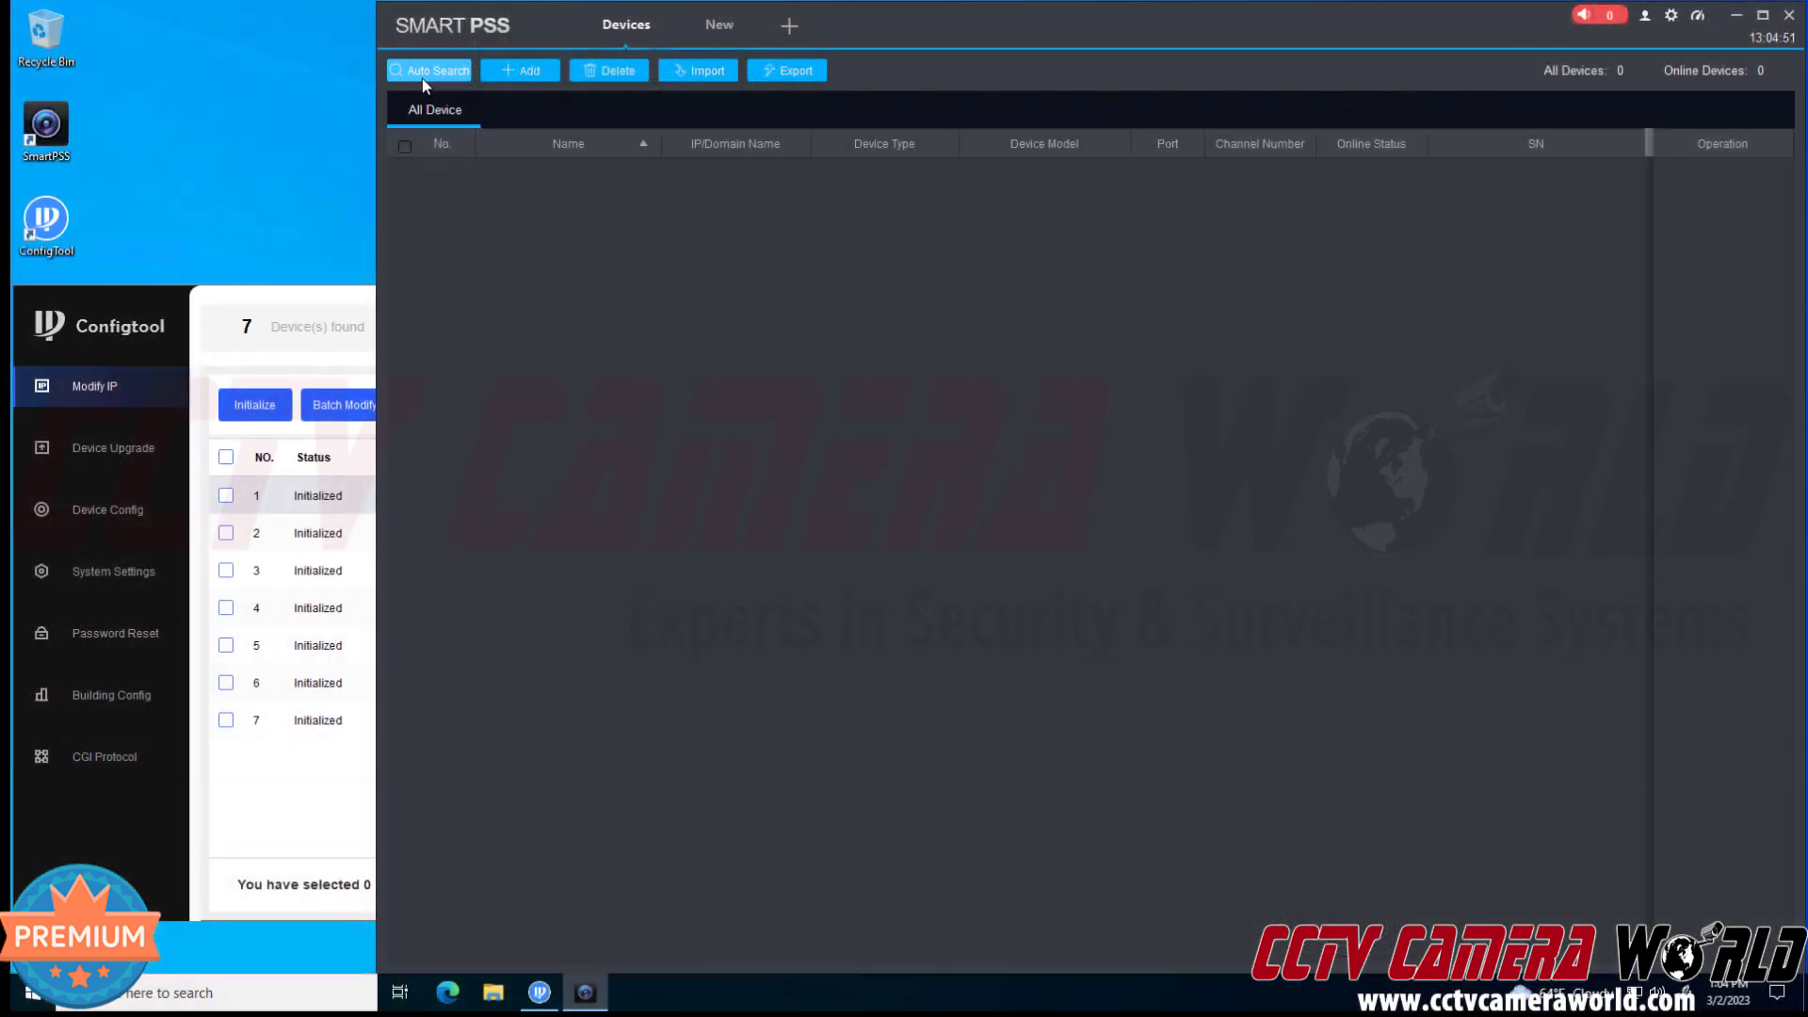
- Switch to SmartPSS and auto-search for devices in the segment 192.168.1.0 to 192.168.1.255
click(422, 77)
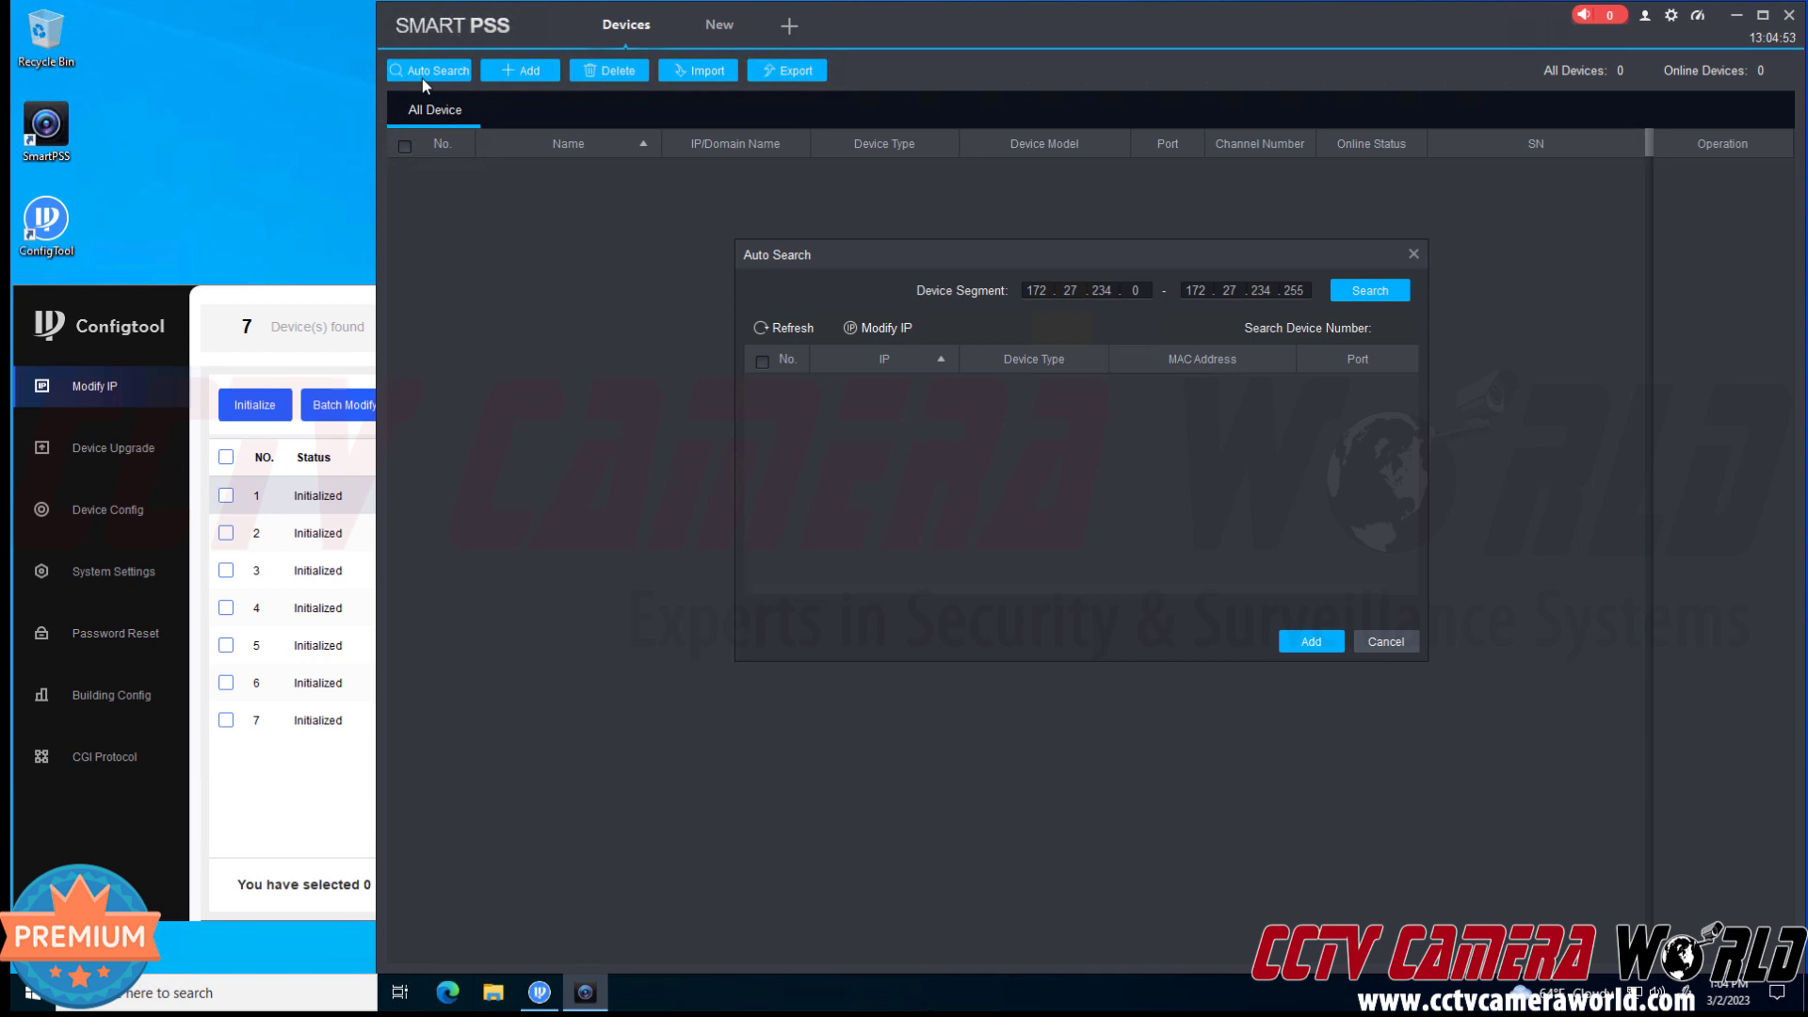
double_click(1041, 290)
text(192.168.1)
click(1388, 291)
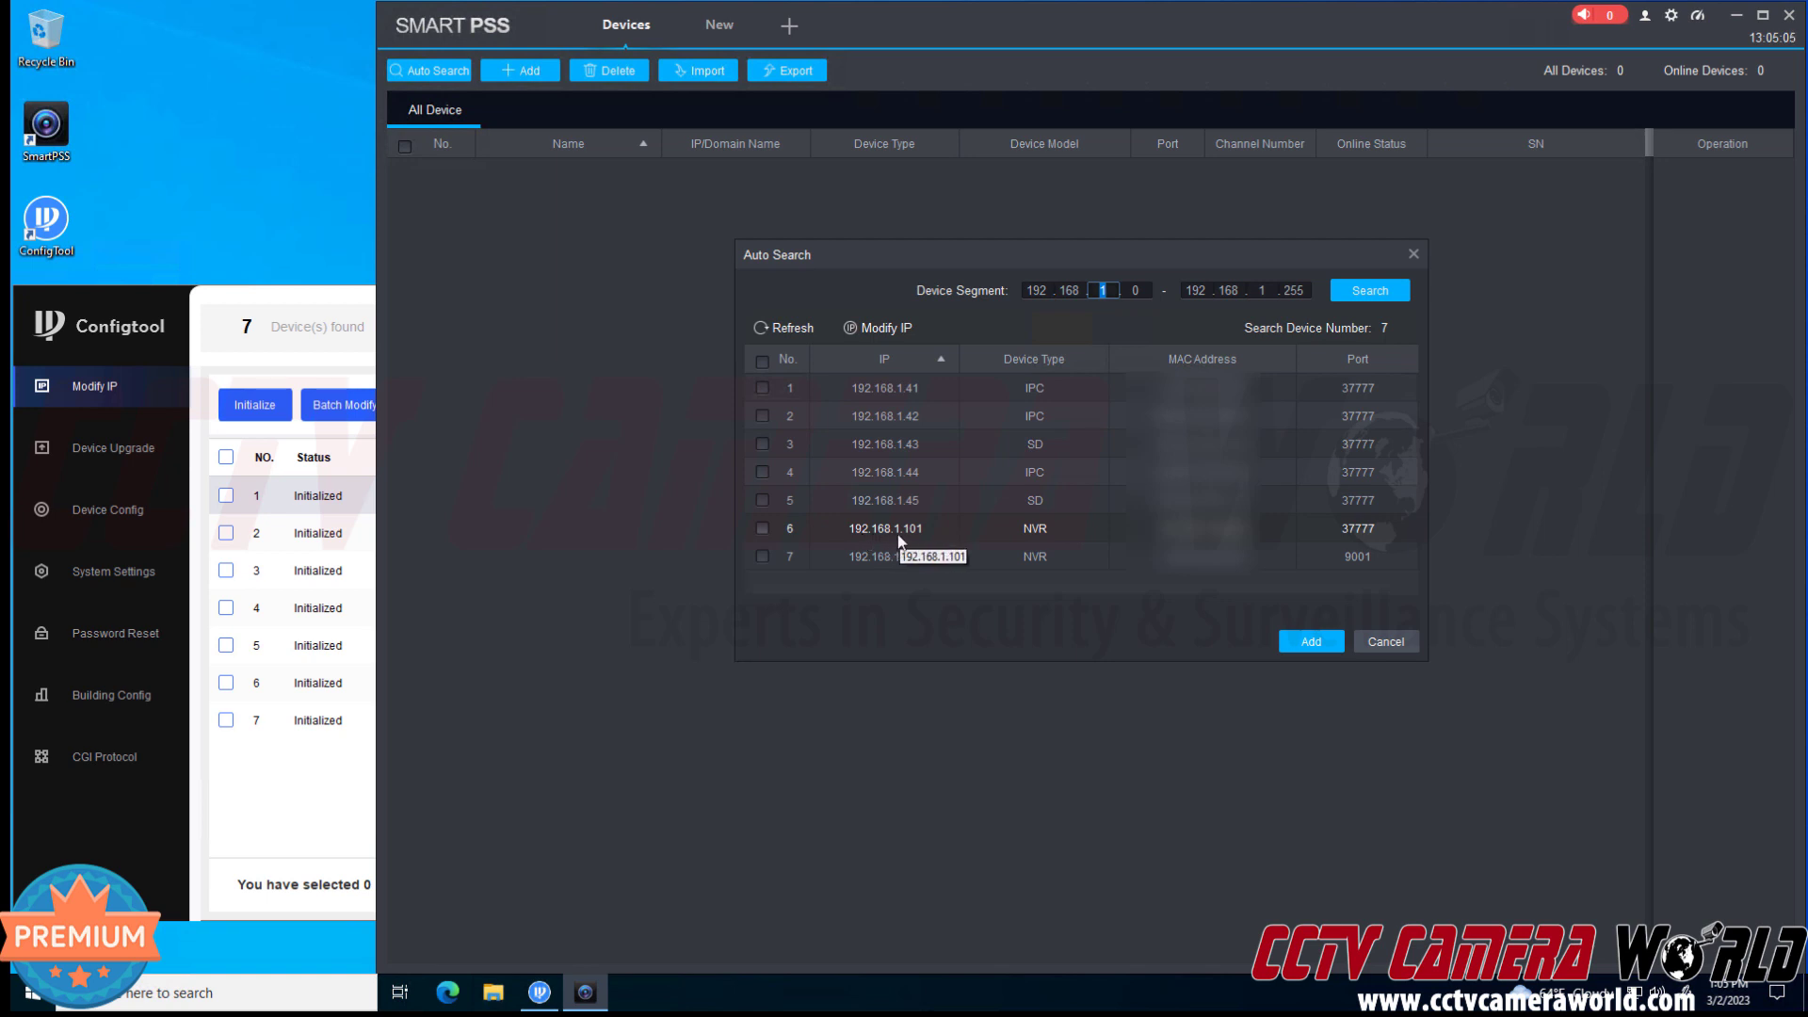
- Add the found NVR at 192.168.1.101 with user name admin and its account password, and close the auto search
click(763, 528)
click(1305, 646)
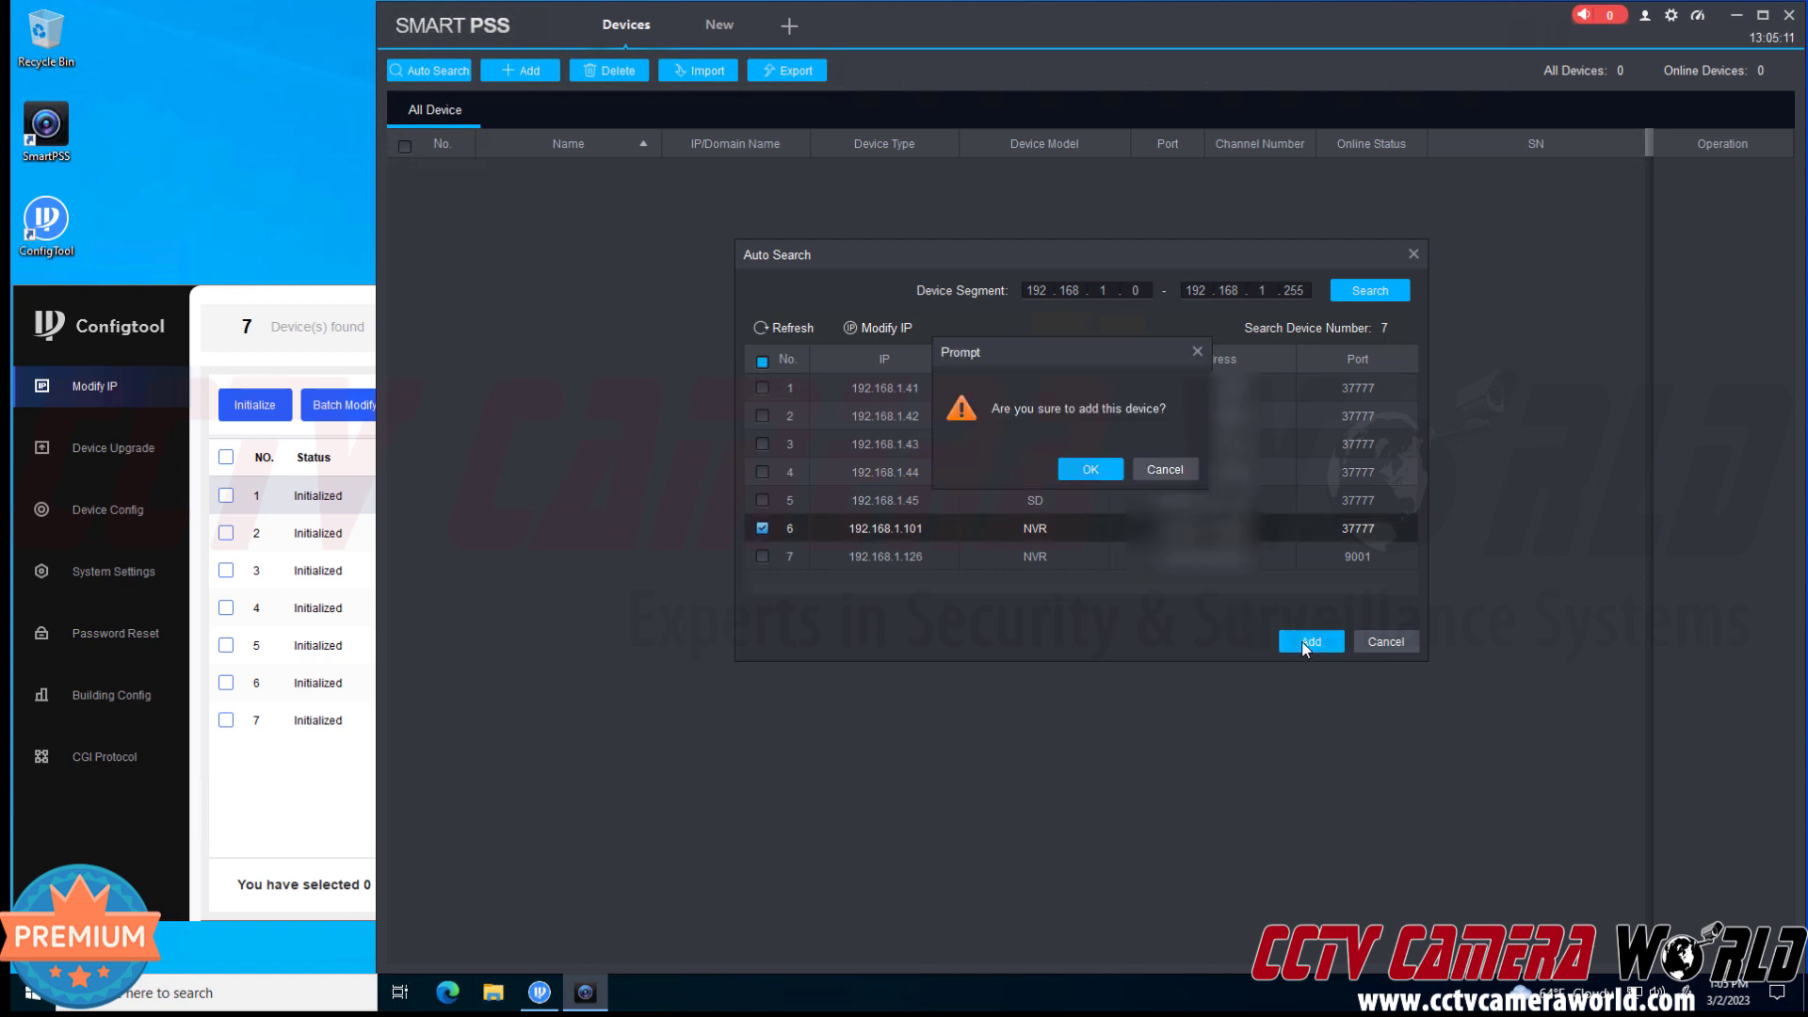
click(1091, 470)
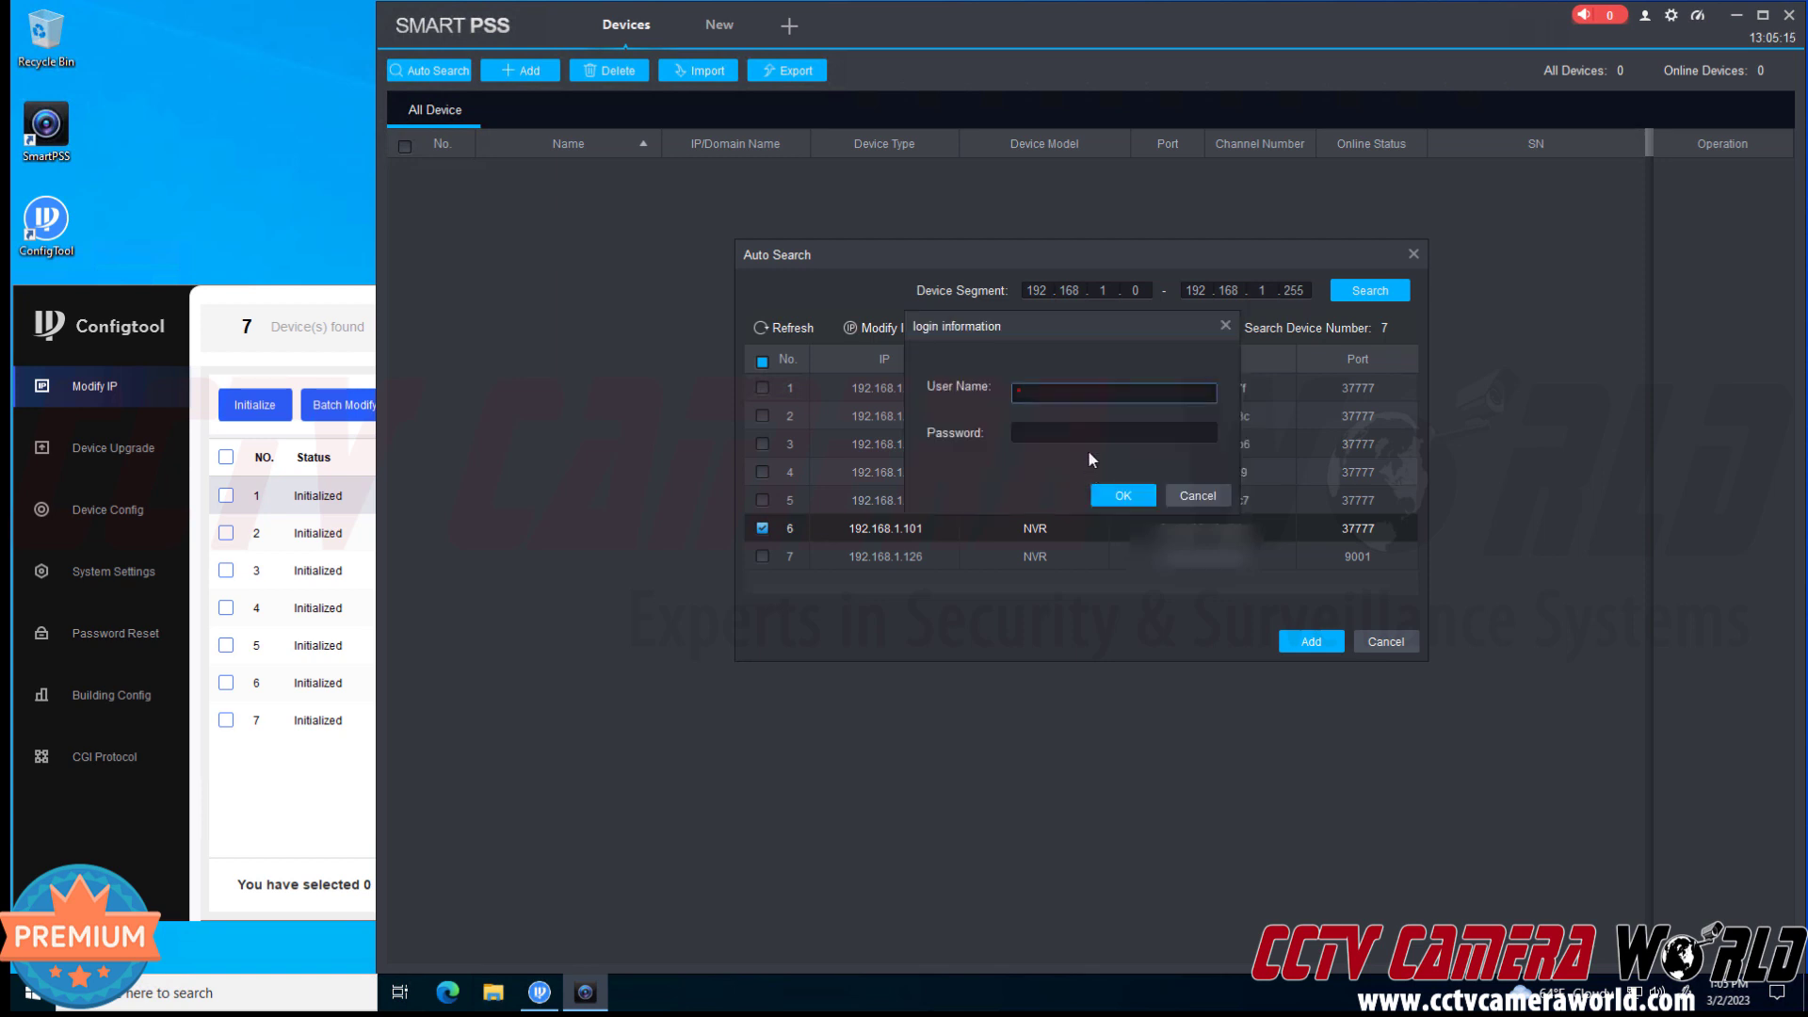
text(admin)
key(Tab)
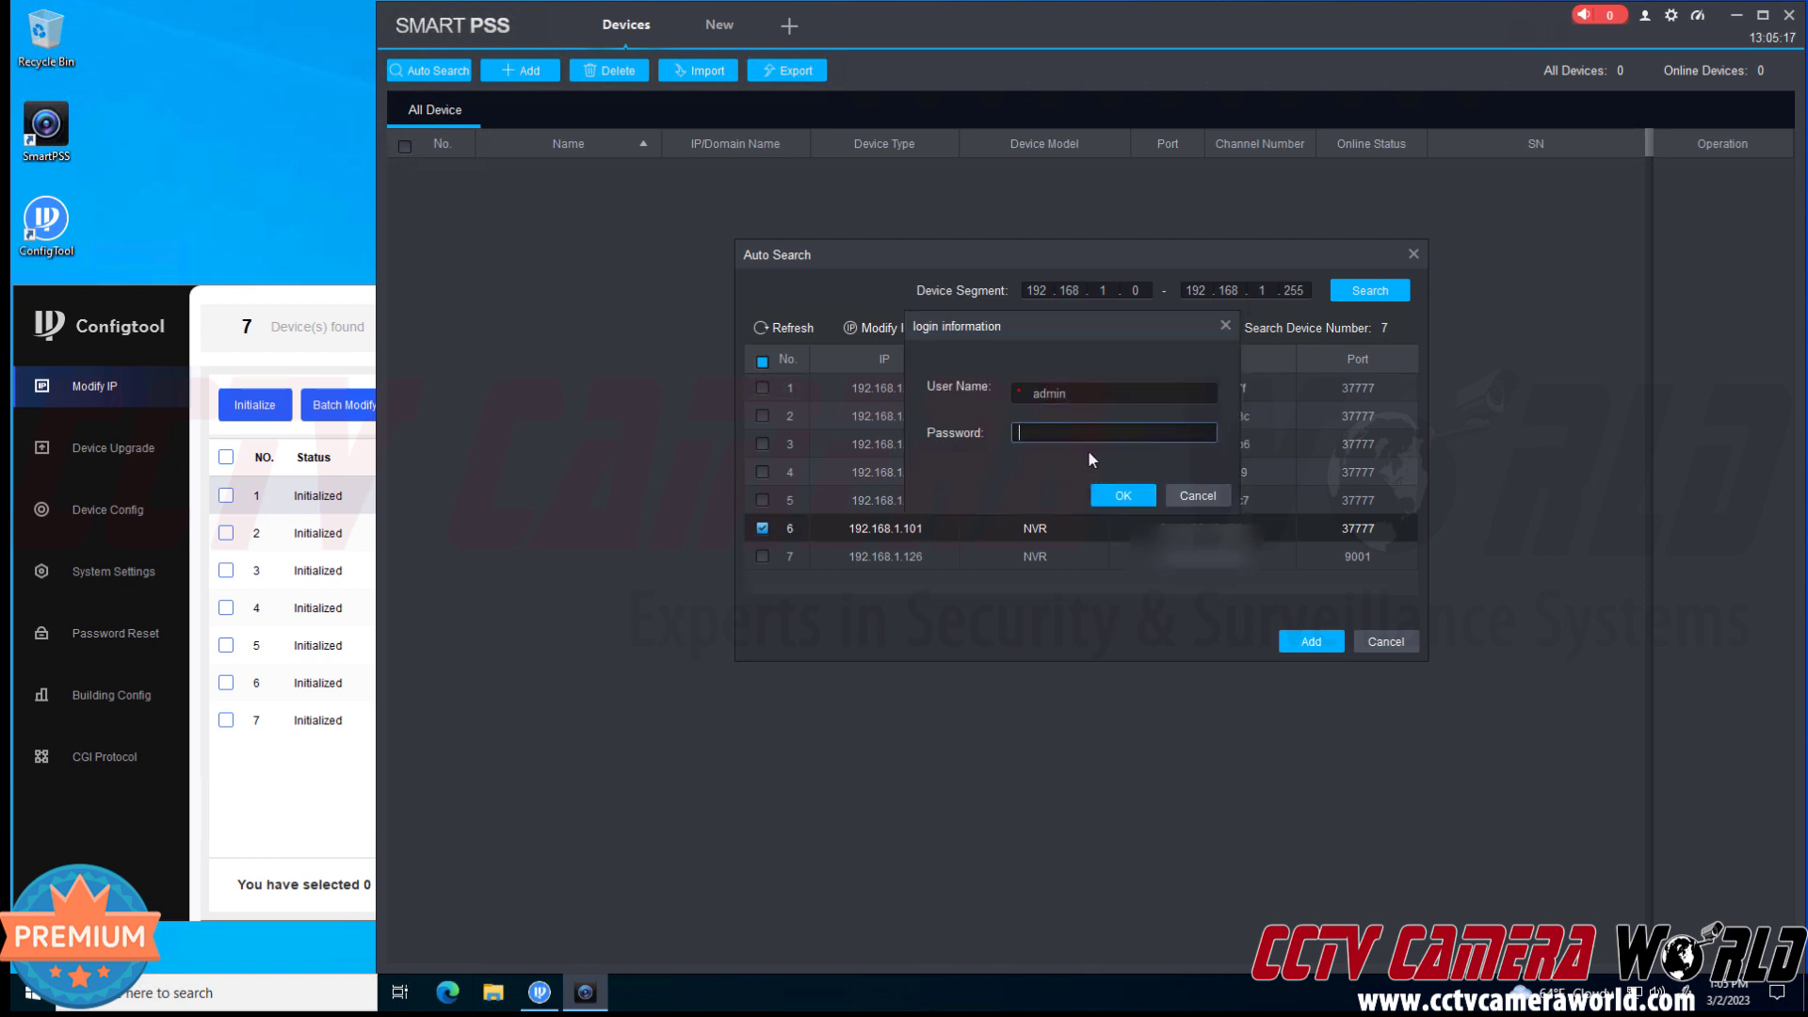
text(••)
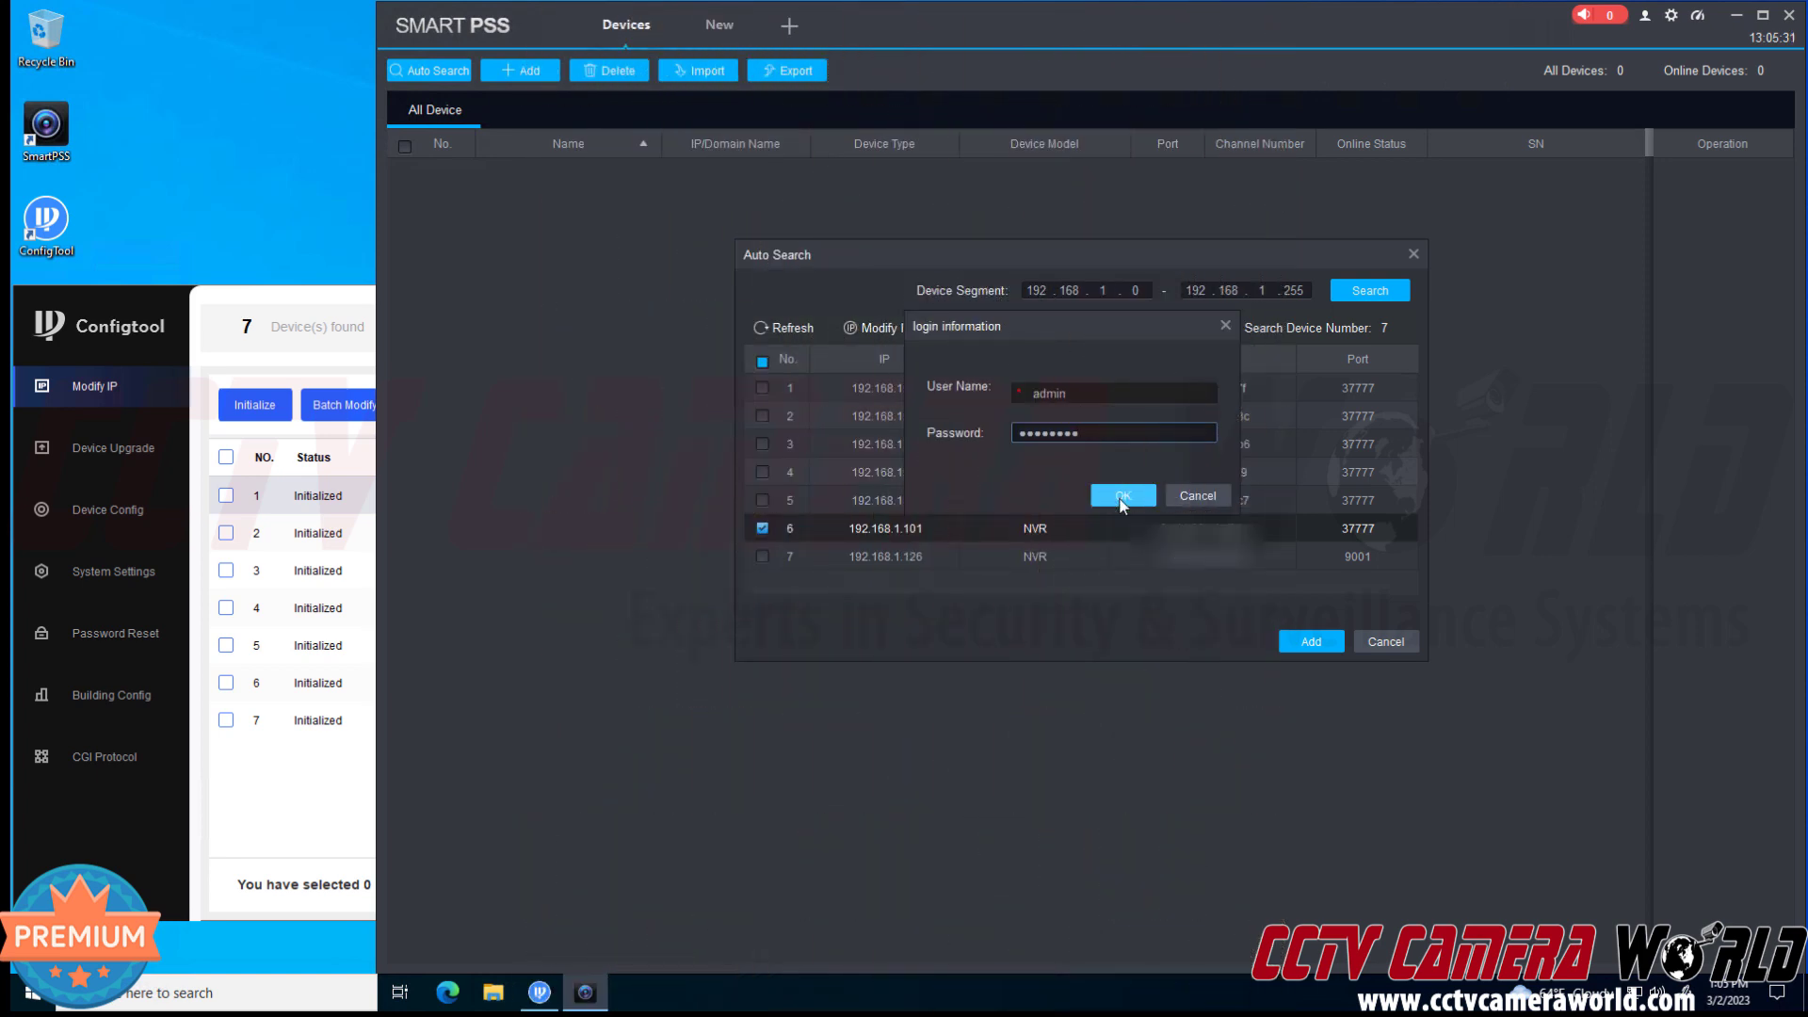
click(1121, 499)
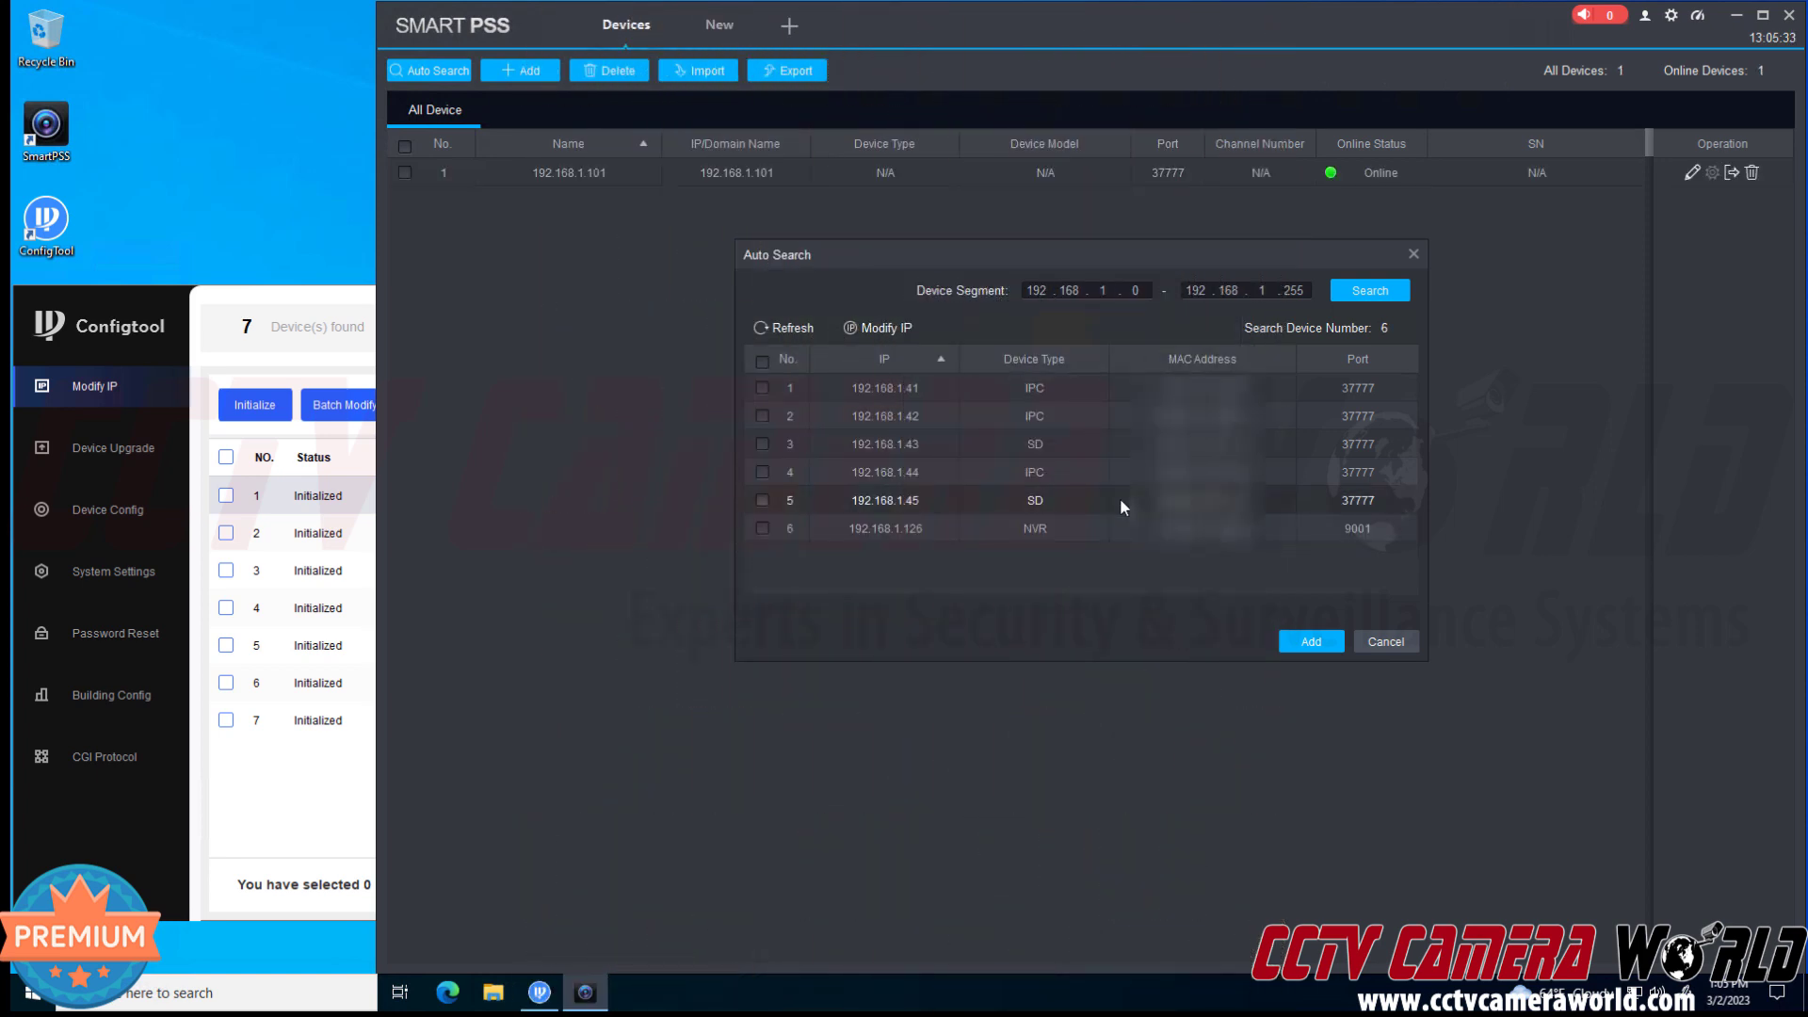
click(1414, 254)
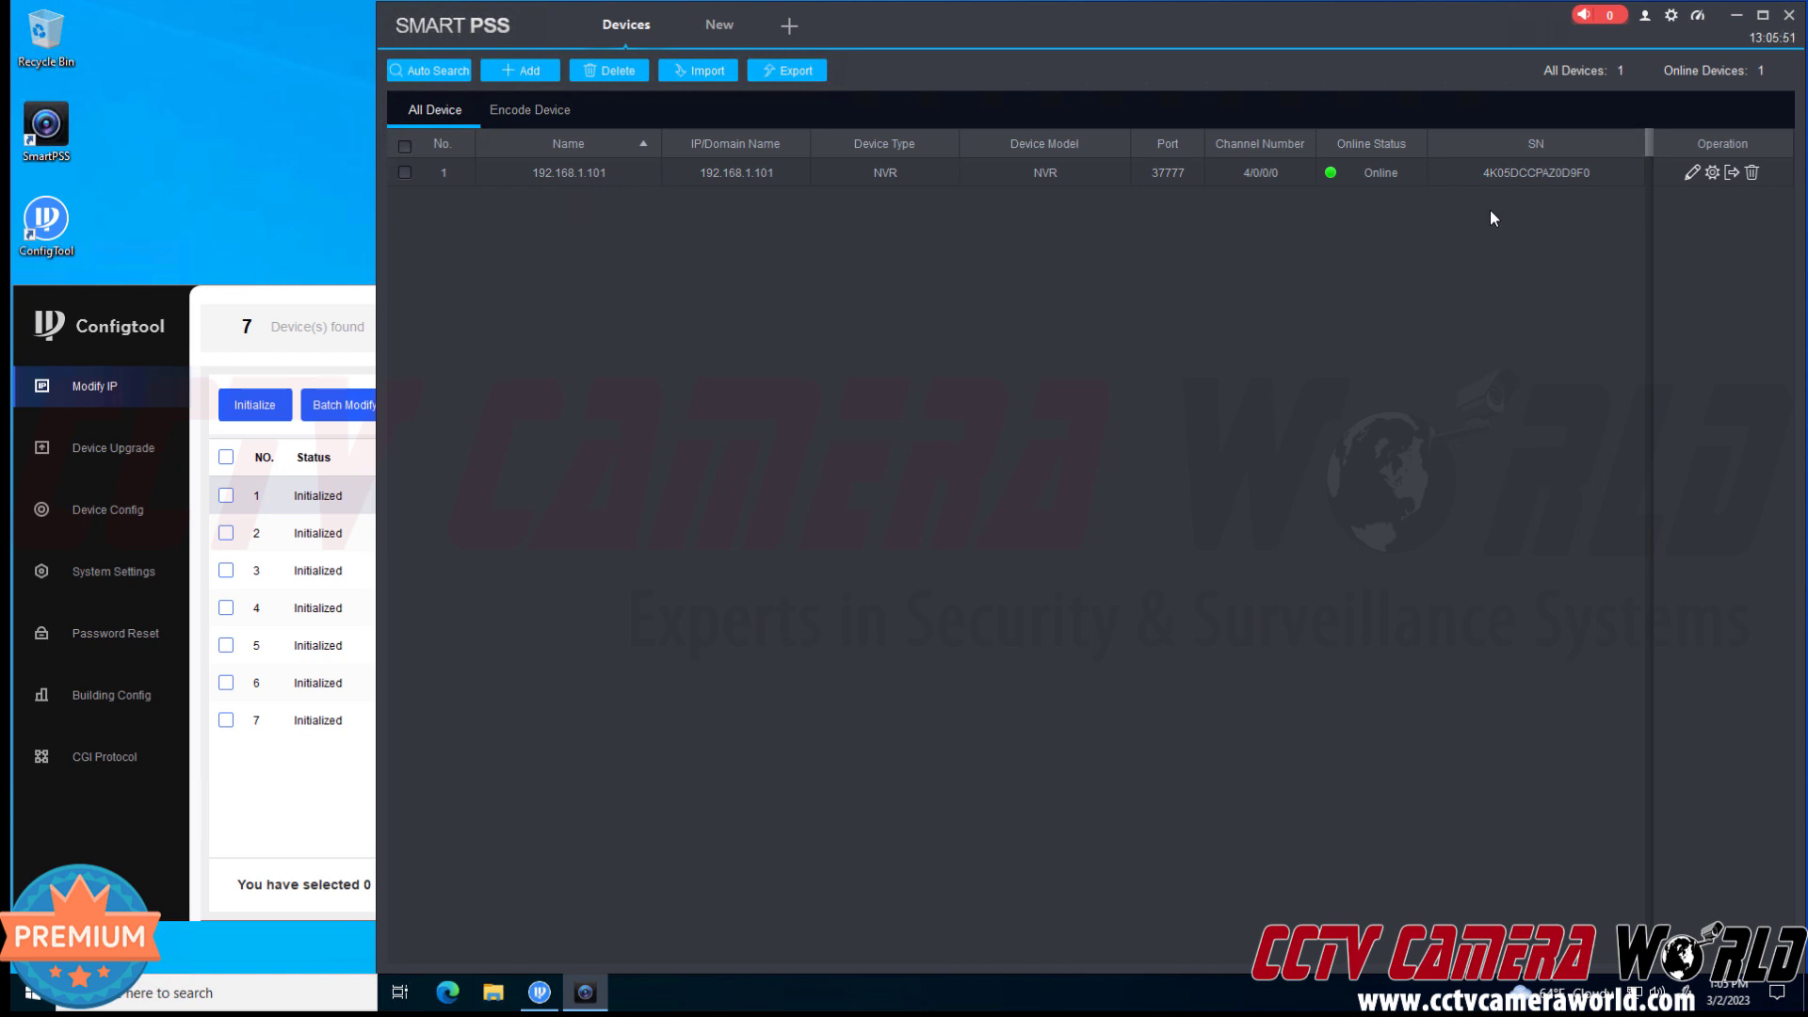
- Delete the NVR 192.168.1.101 from the device list together with its snapshots
click(1751, 172)
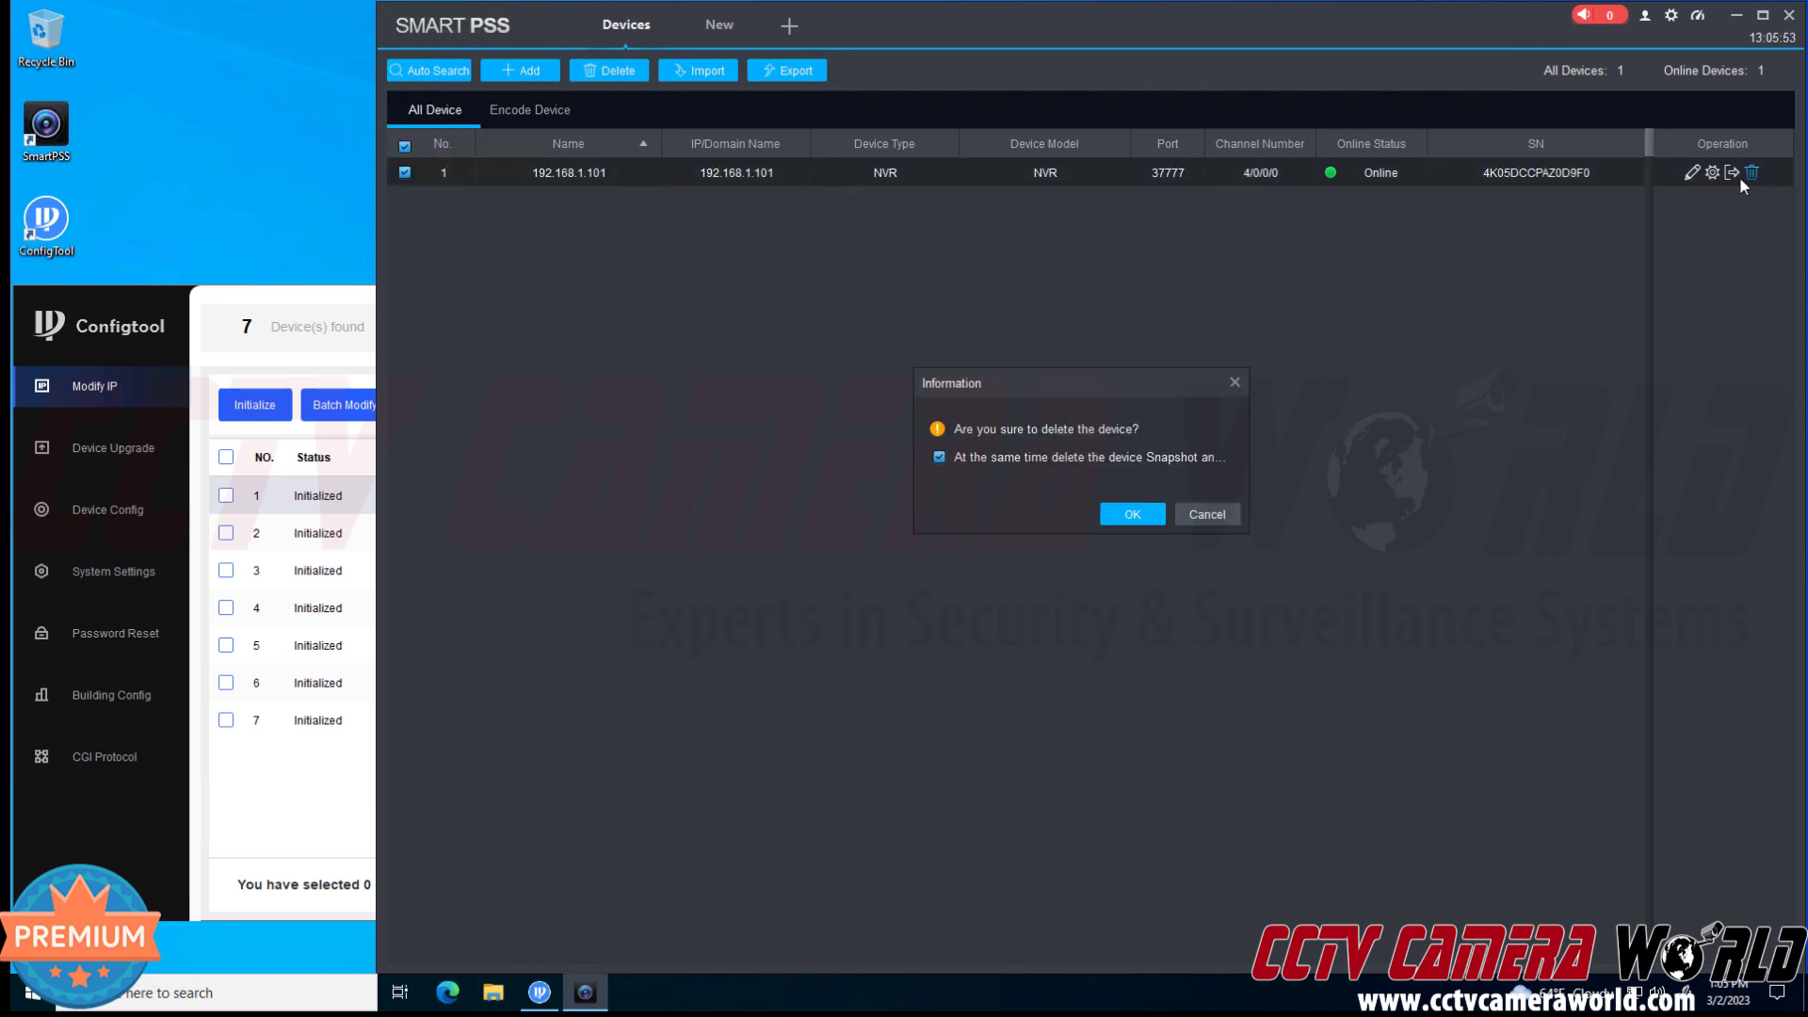
click(1132, 514)
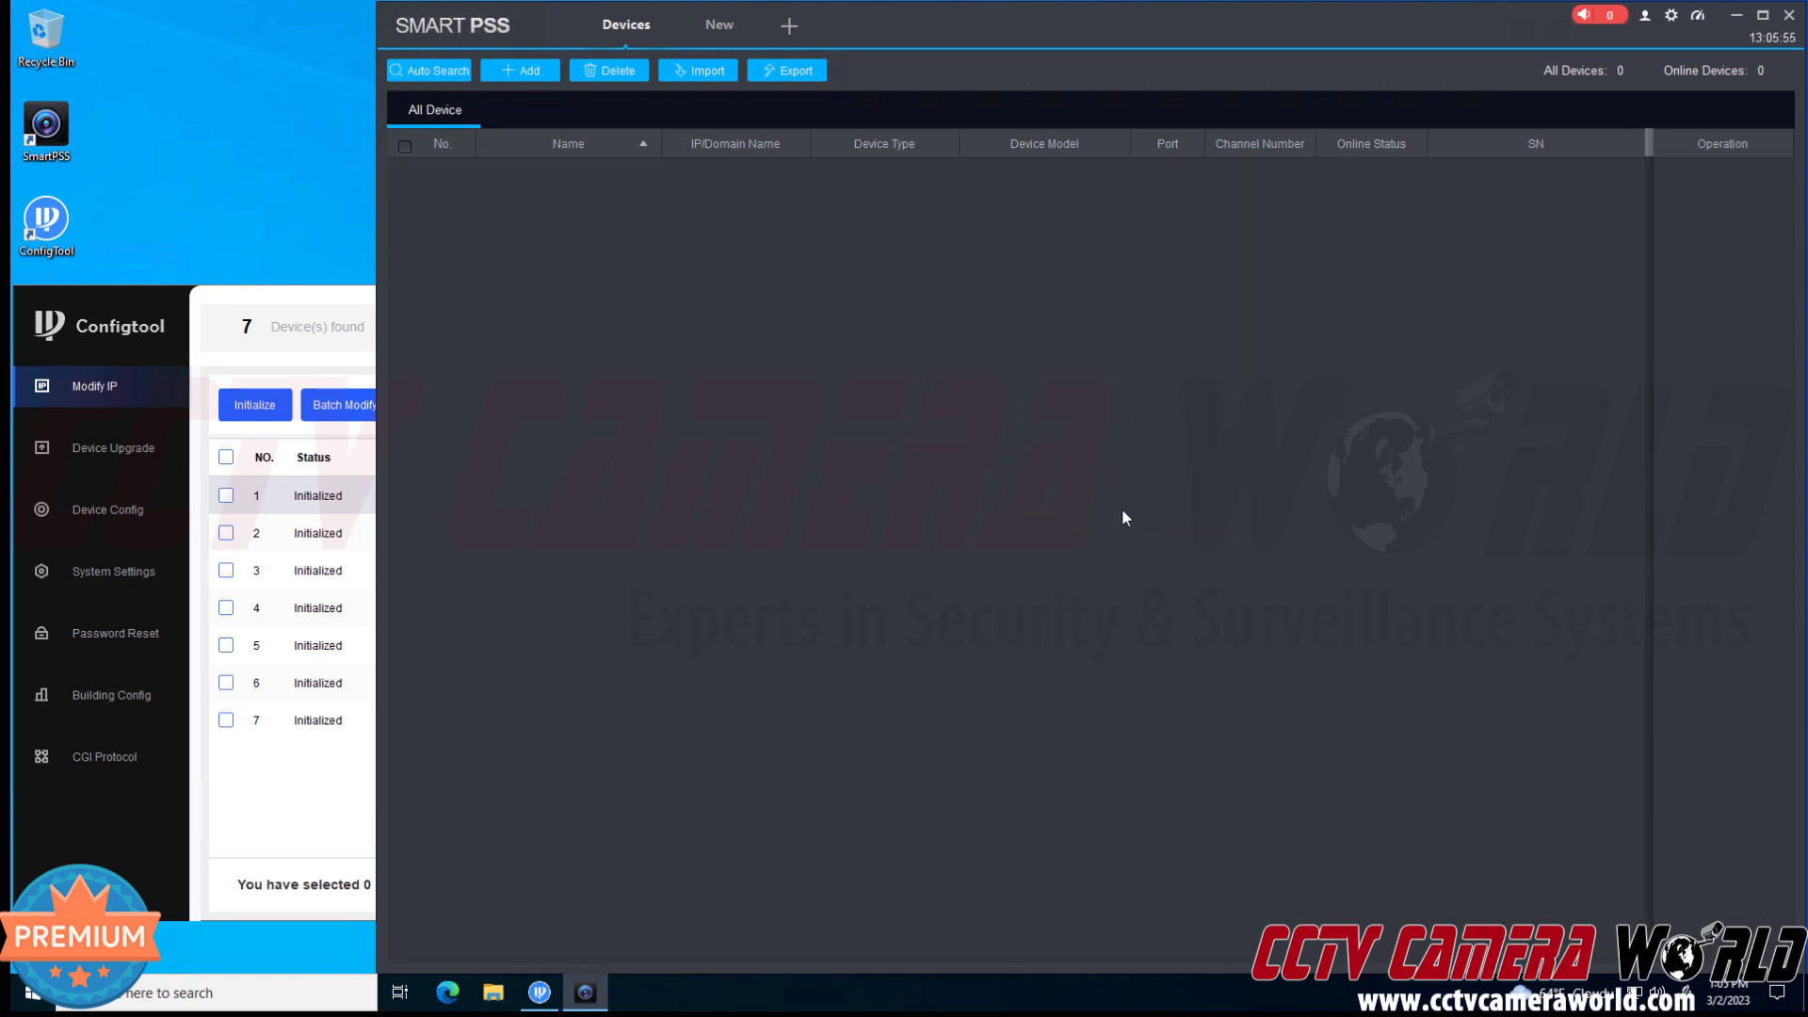
- Manually add a device named Office NVR at IP 192.168.1.101 with user name admin and the device password
click(544, 72)
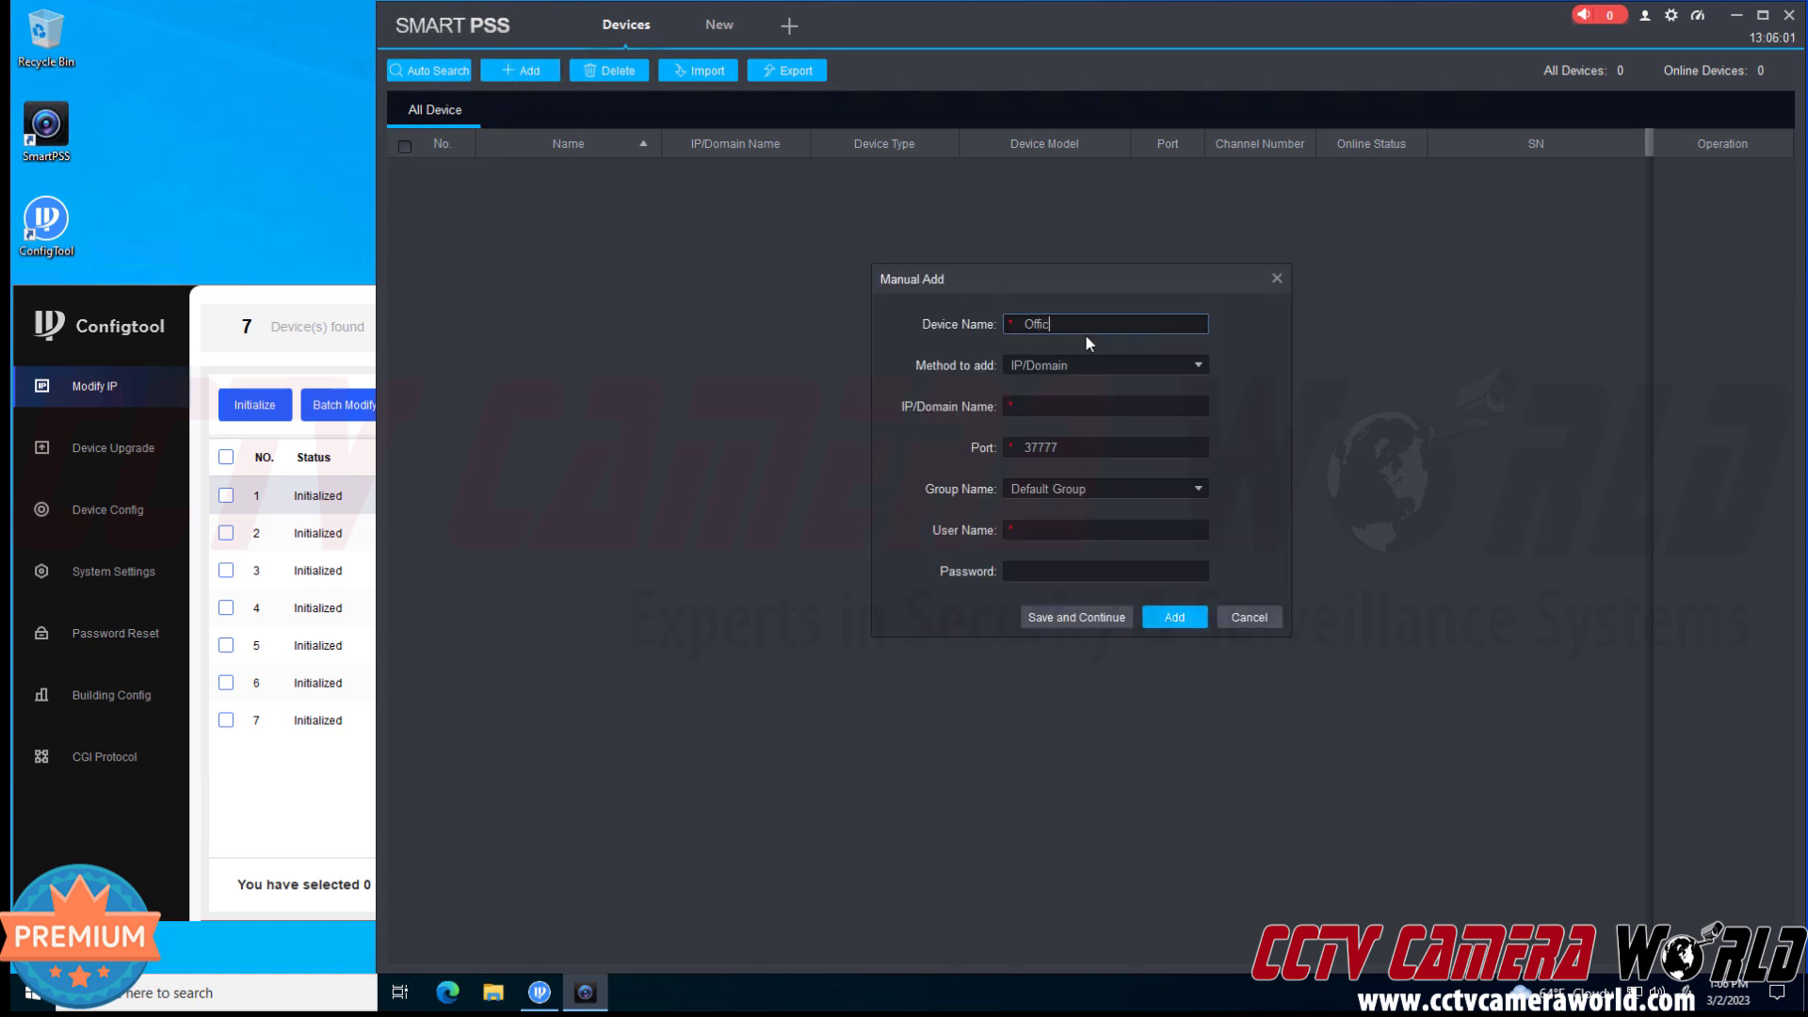
key(Tab)
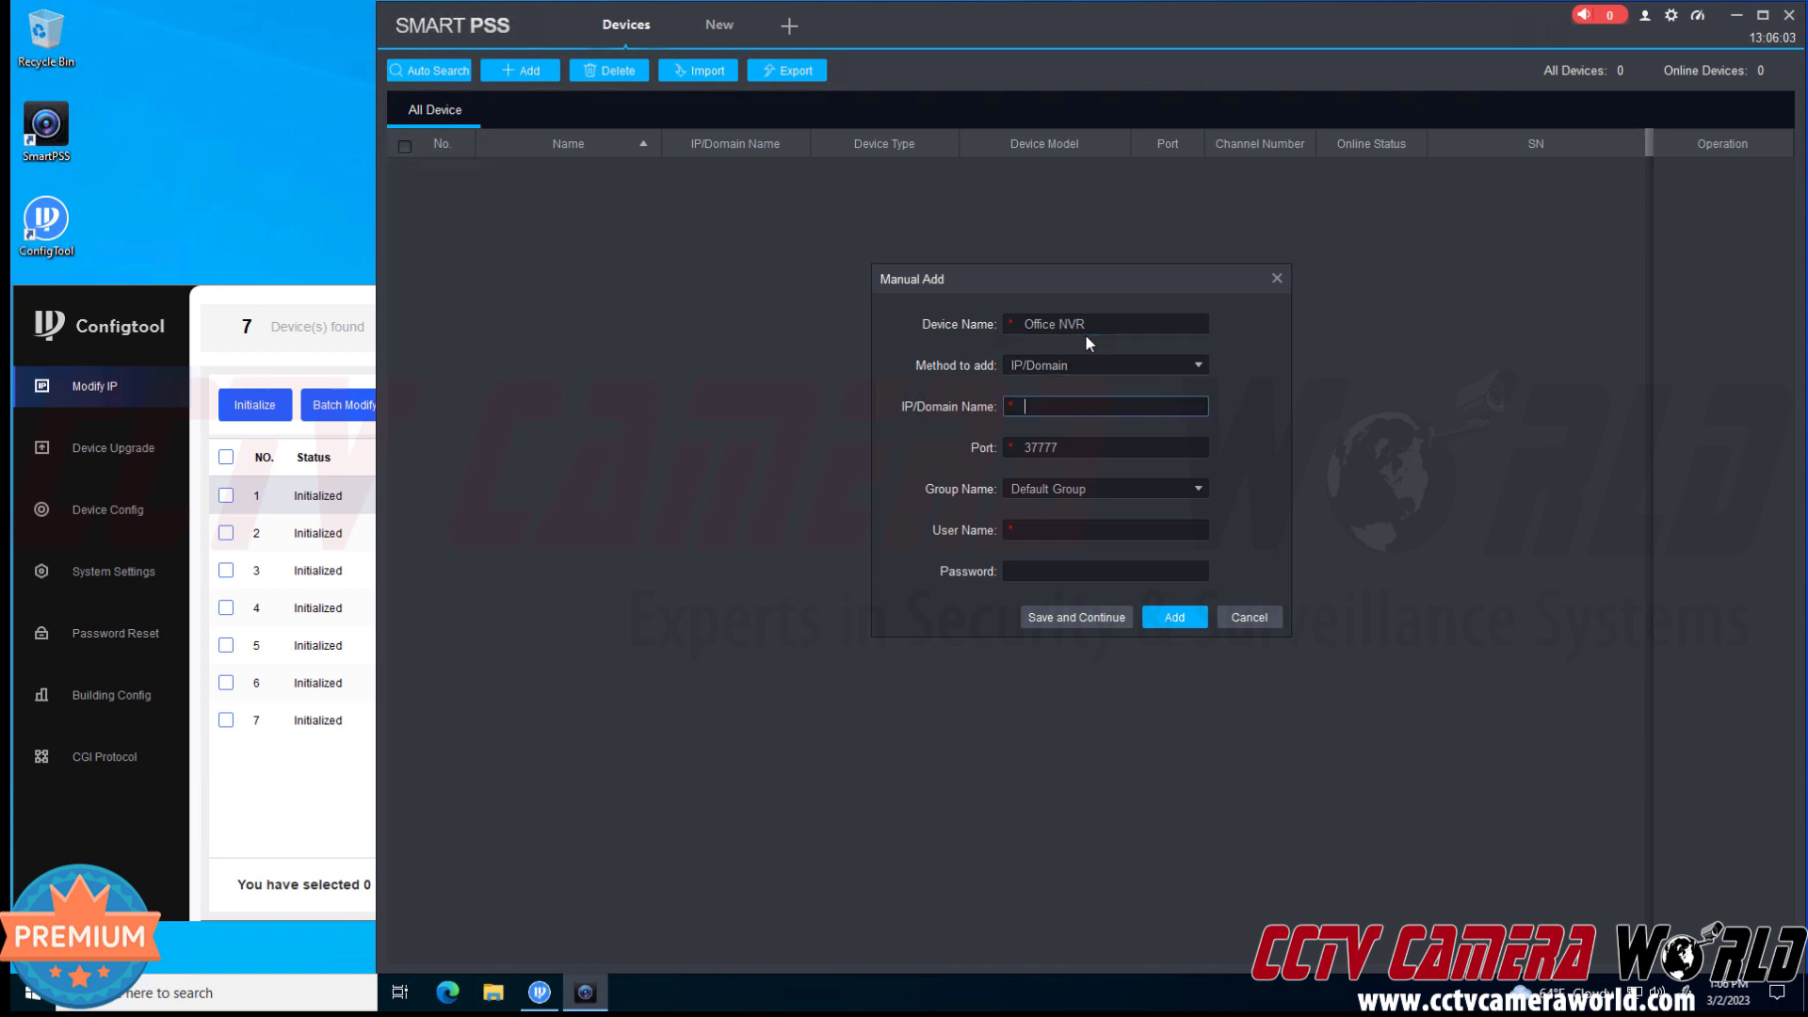
text(192.168.1.101)
click(1085, 530)
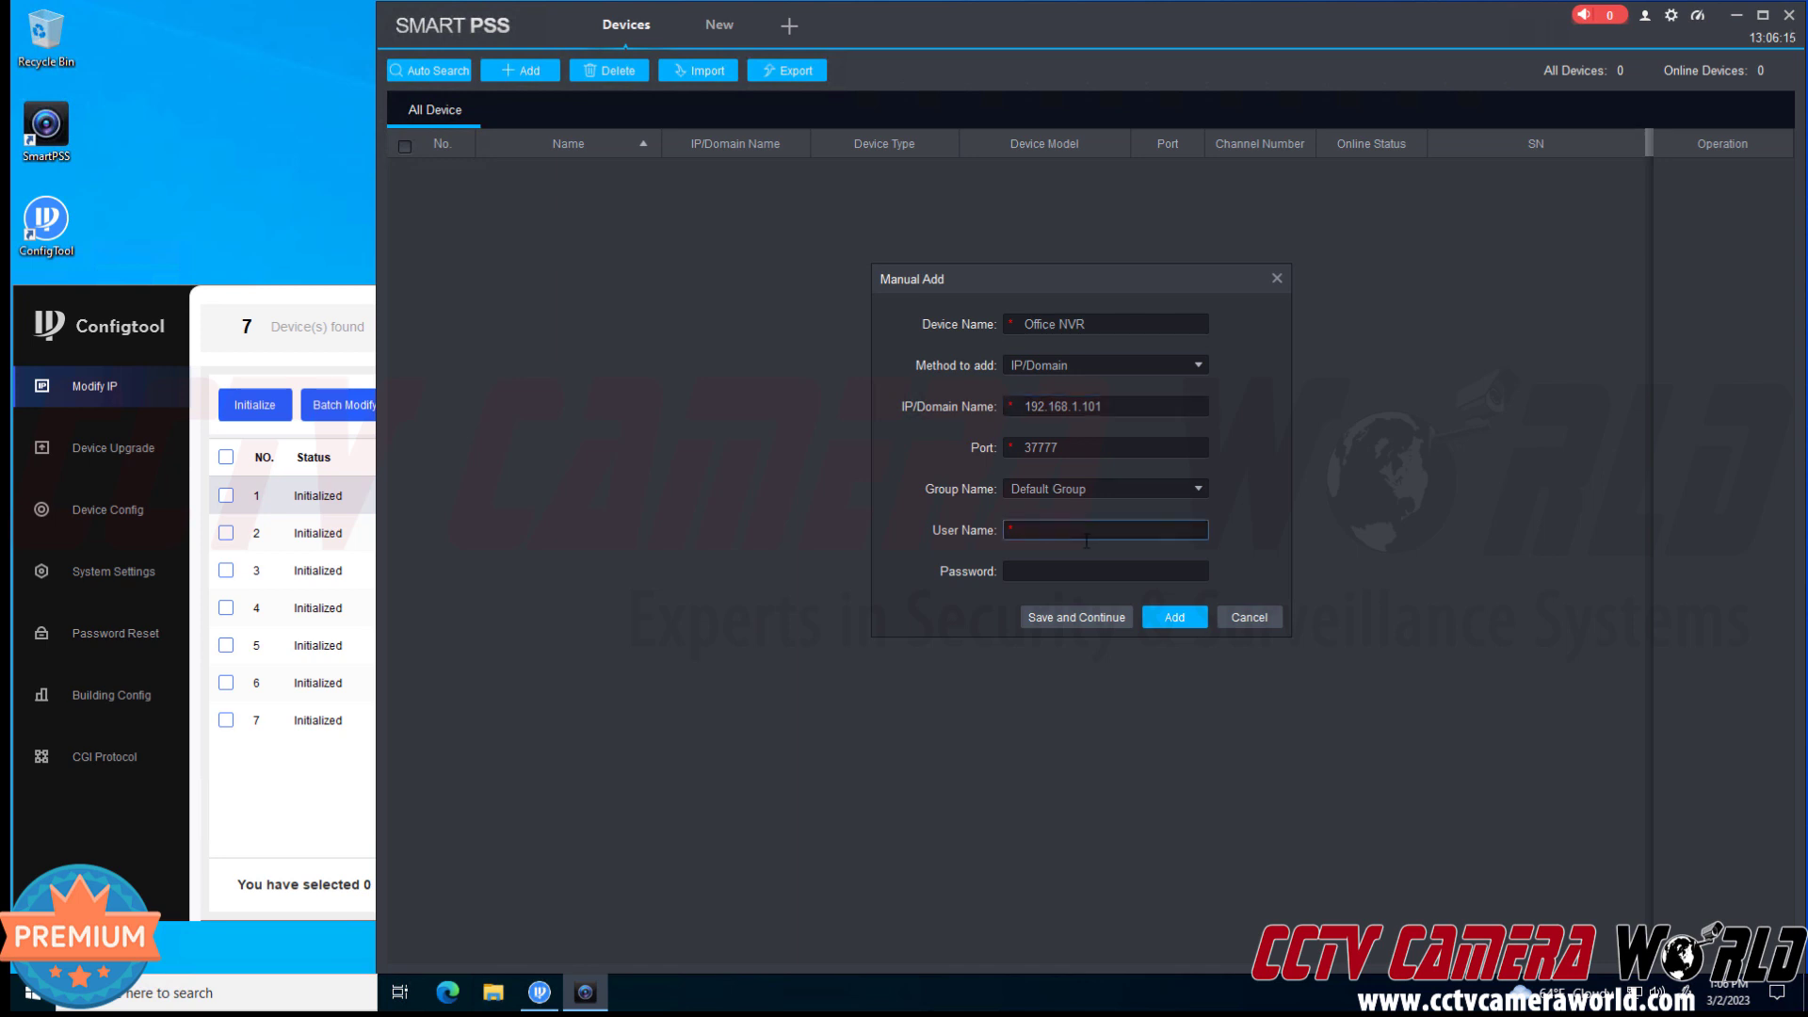
text(admin)
key(Tab)
text(**)
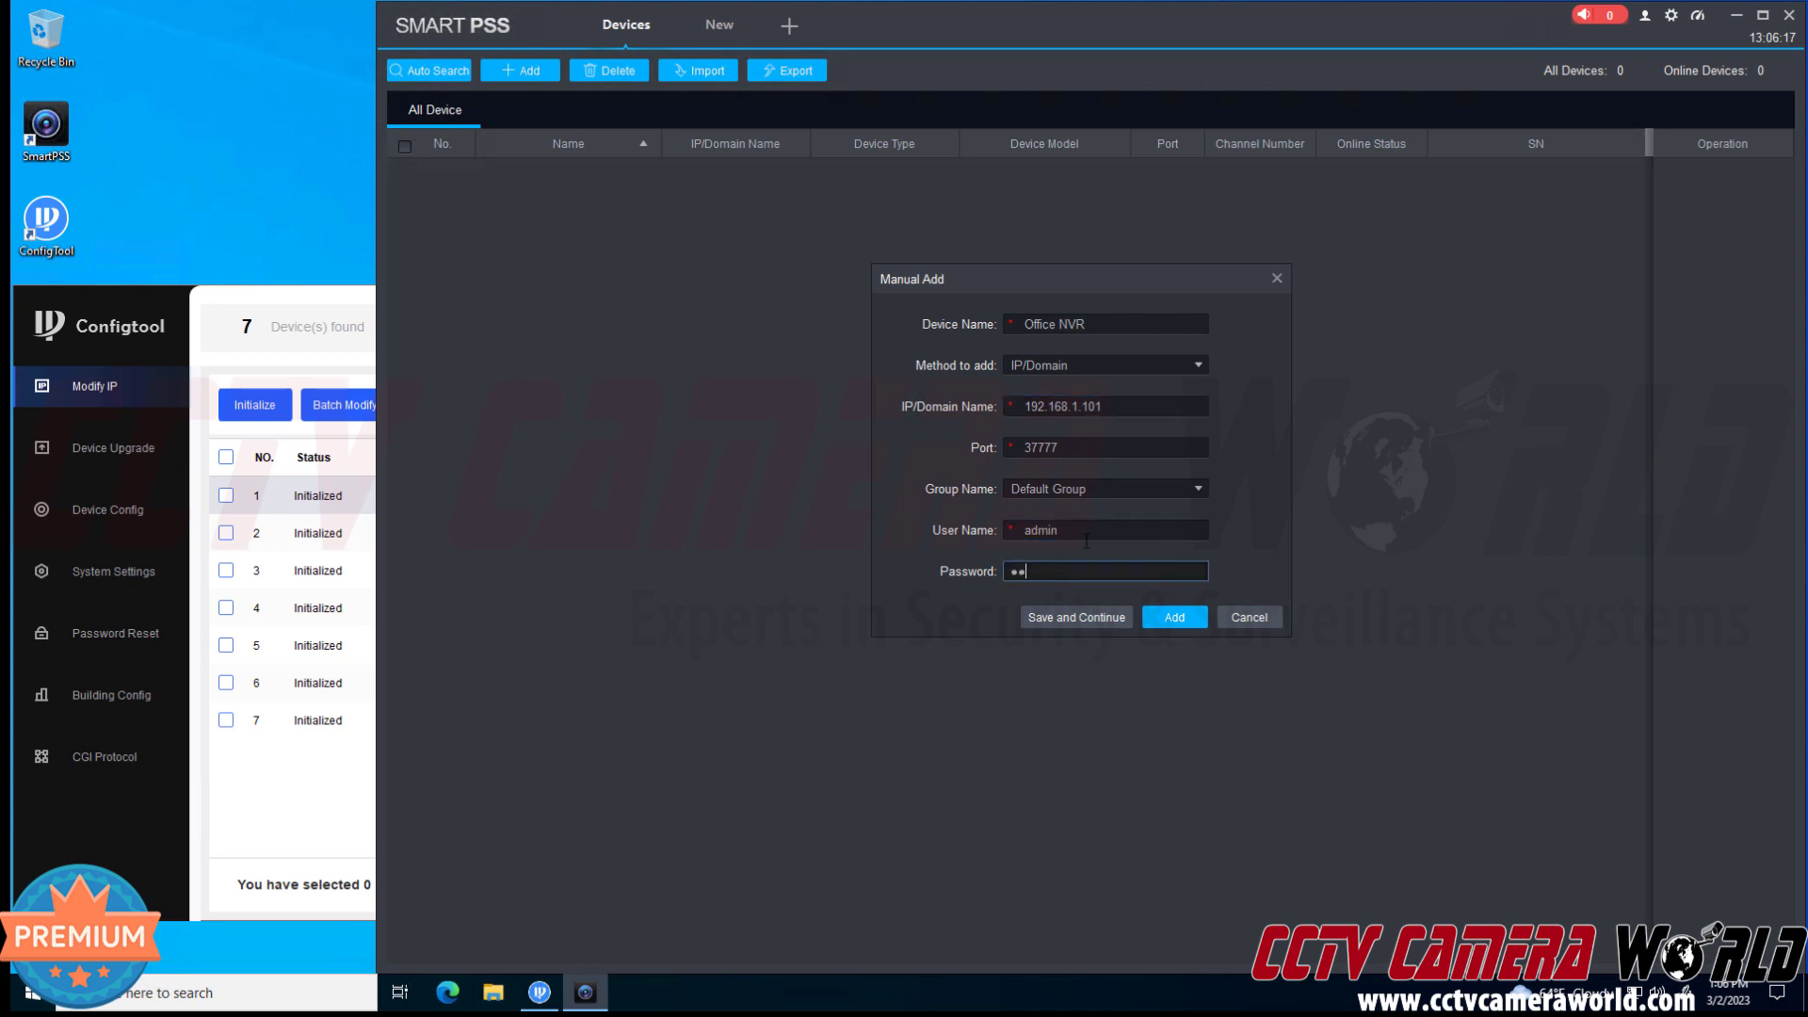
text(******)
click(1167, 610)
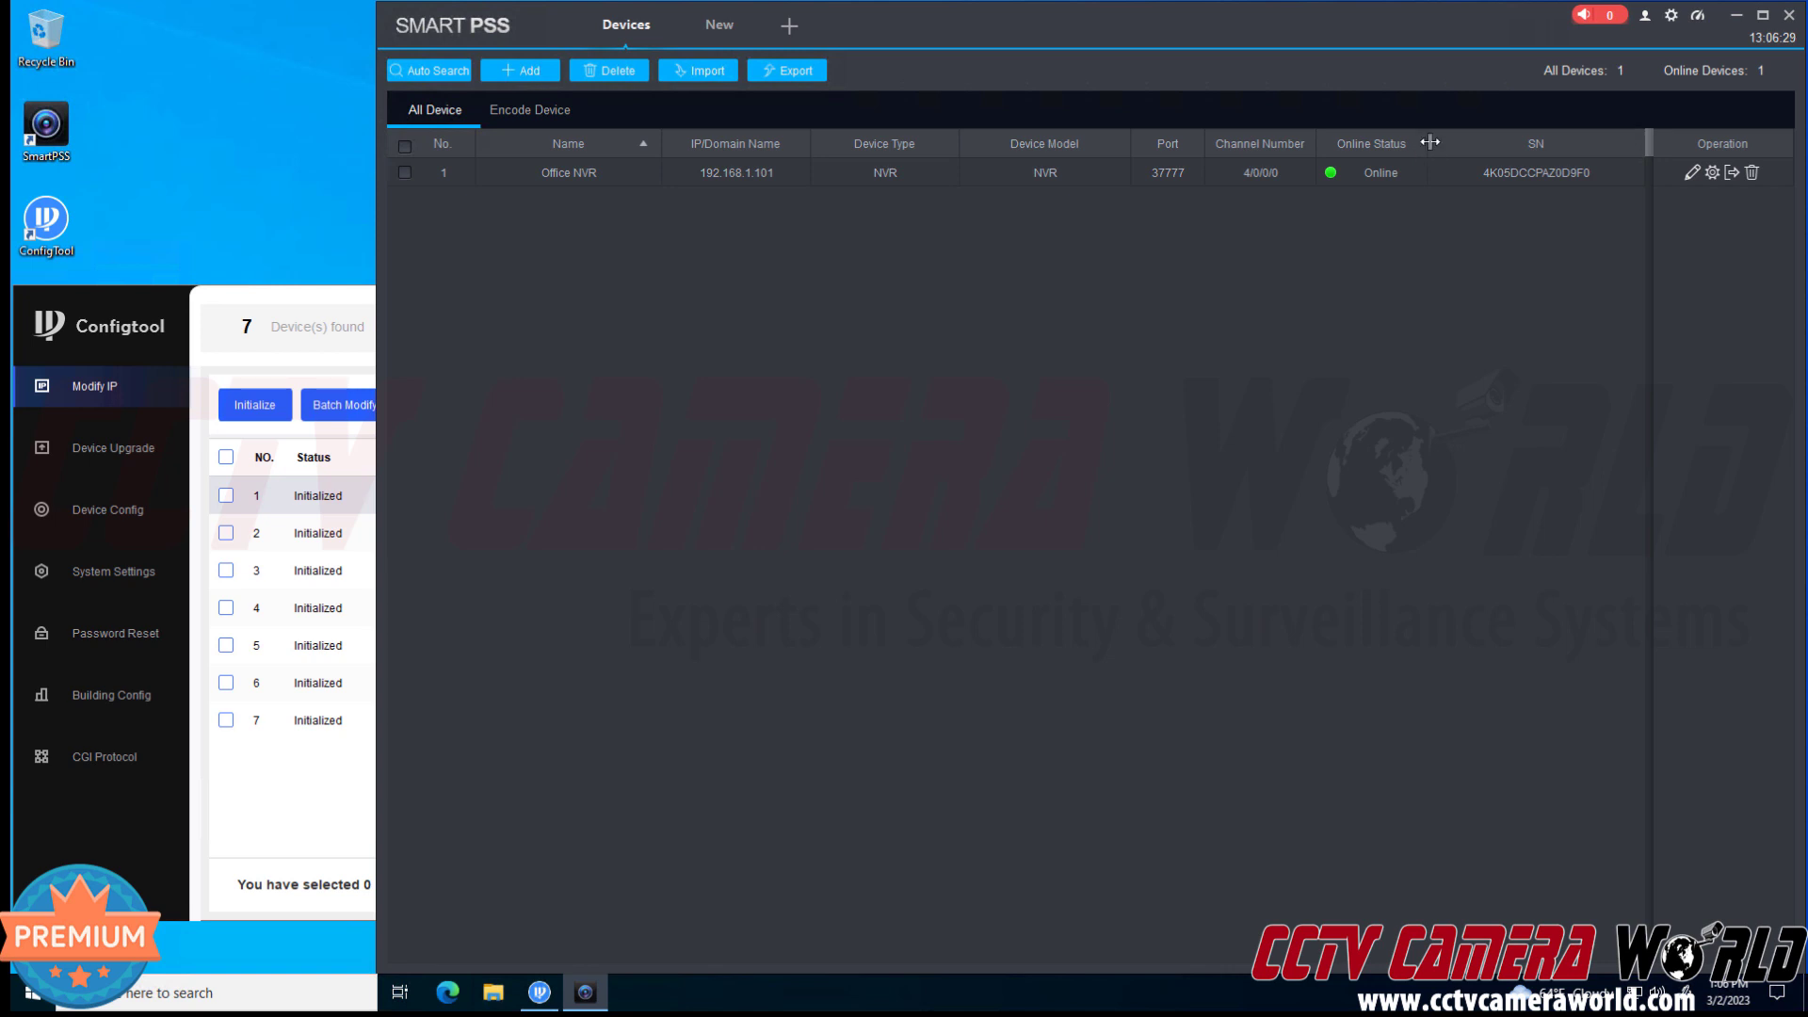
- Widen the Online Status column and save Office NVR with an extra character in its password
drag(1430, 141, 1516, 141)
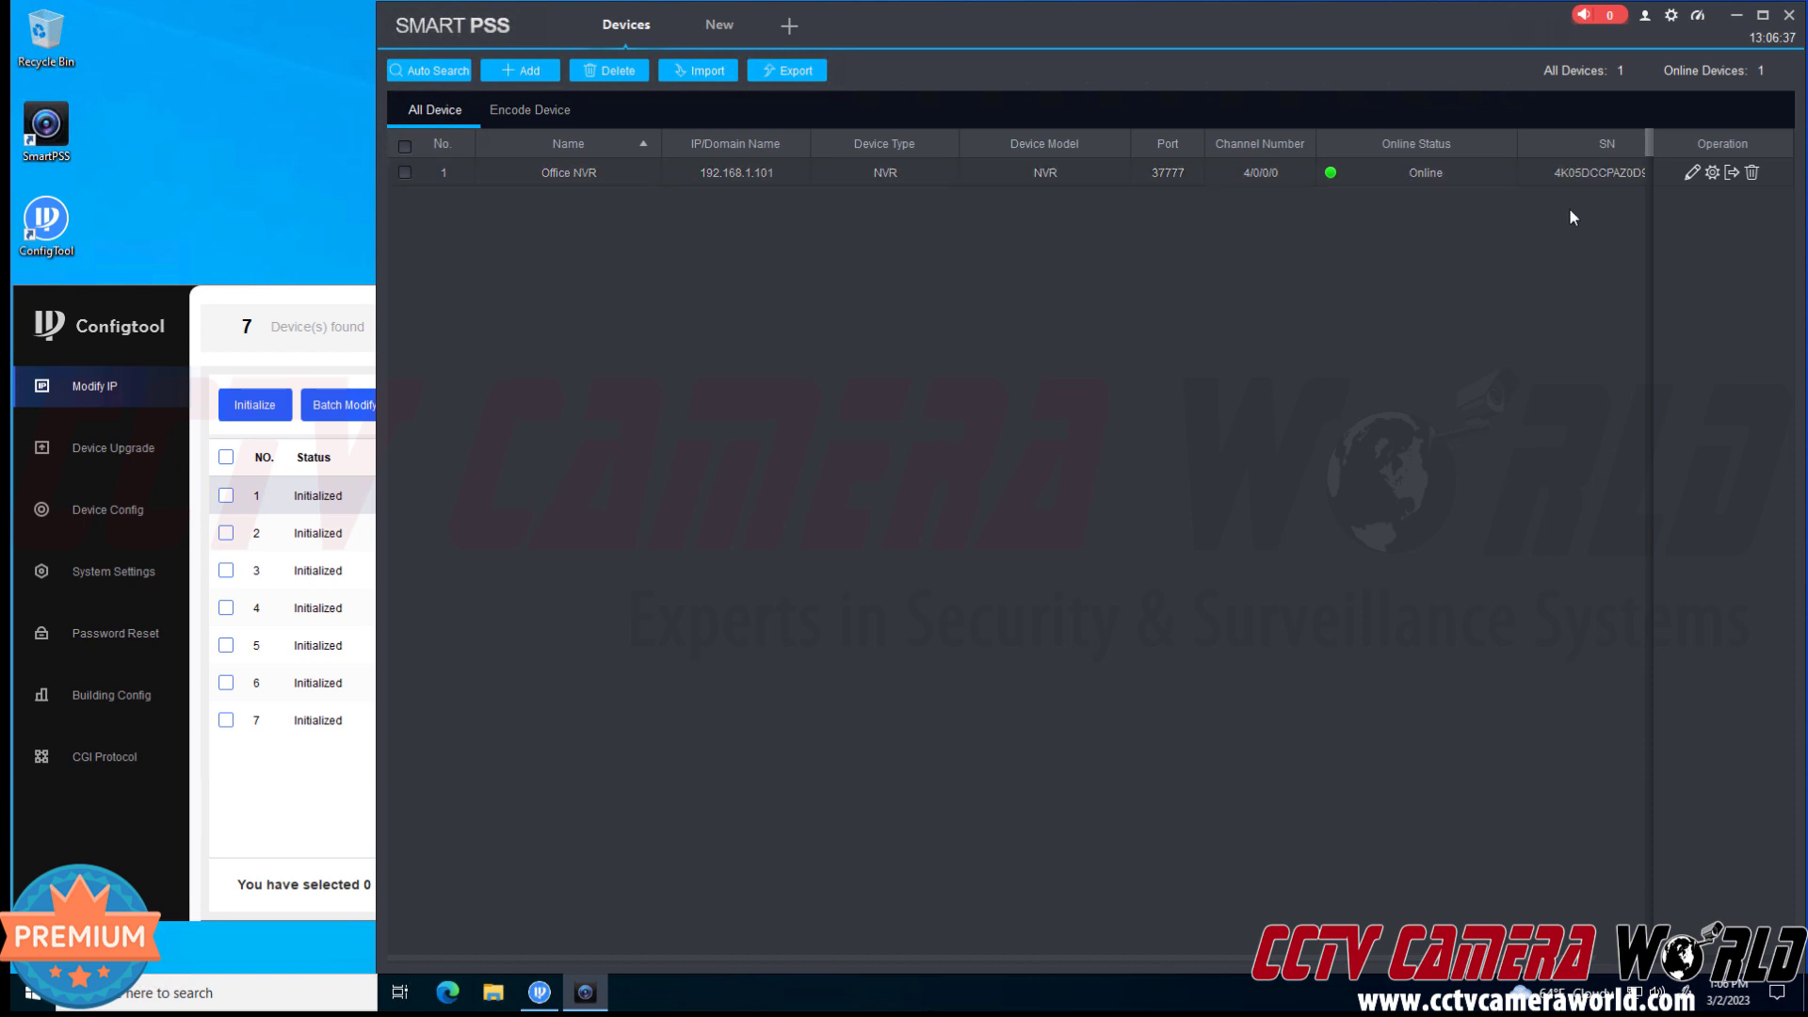
click(1694, 174)
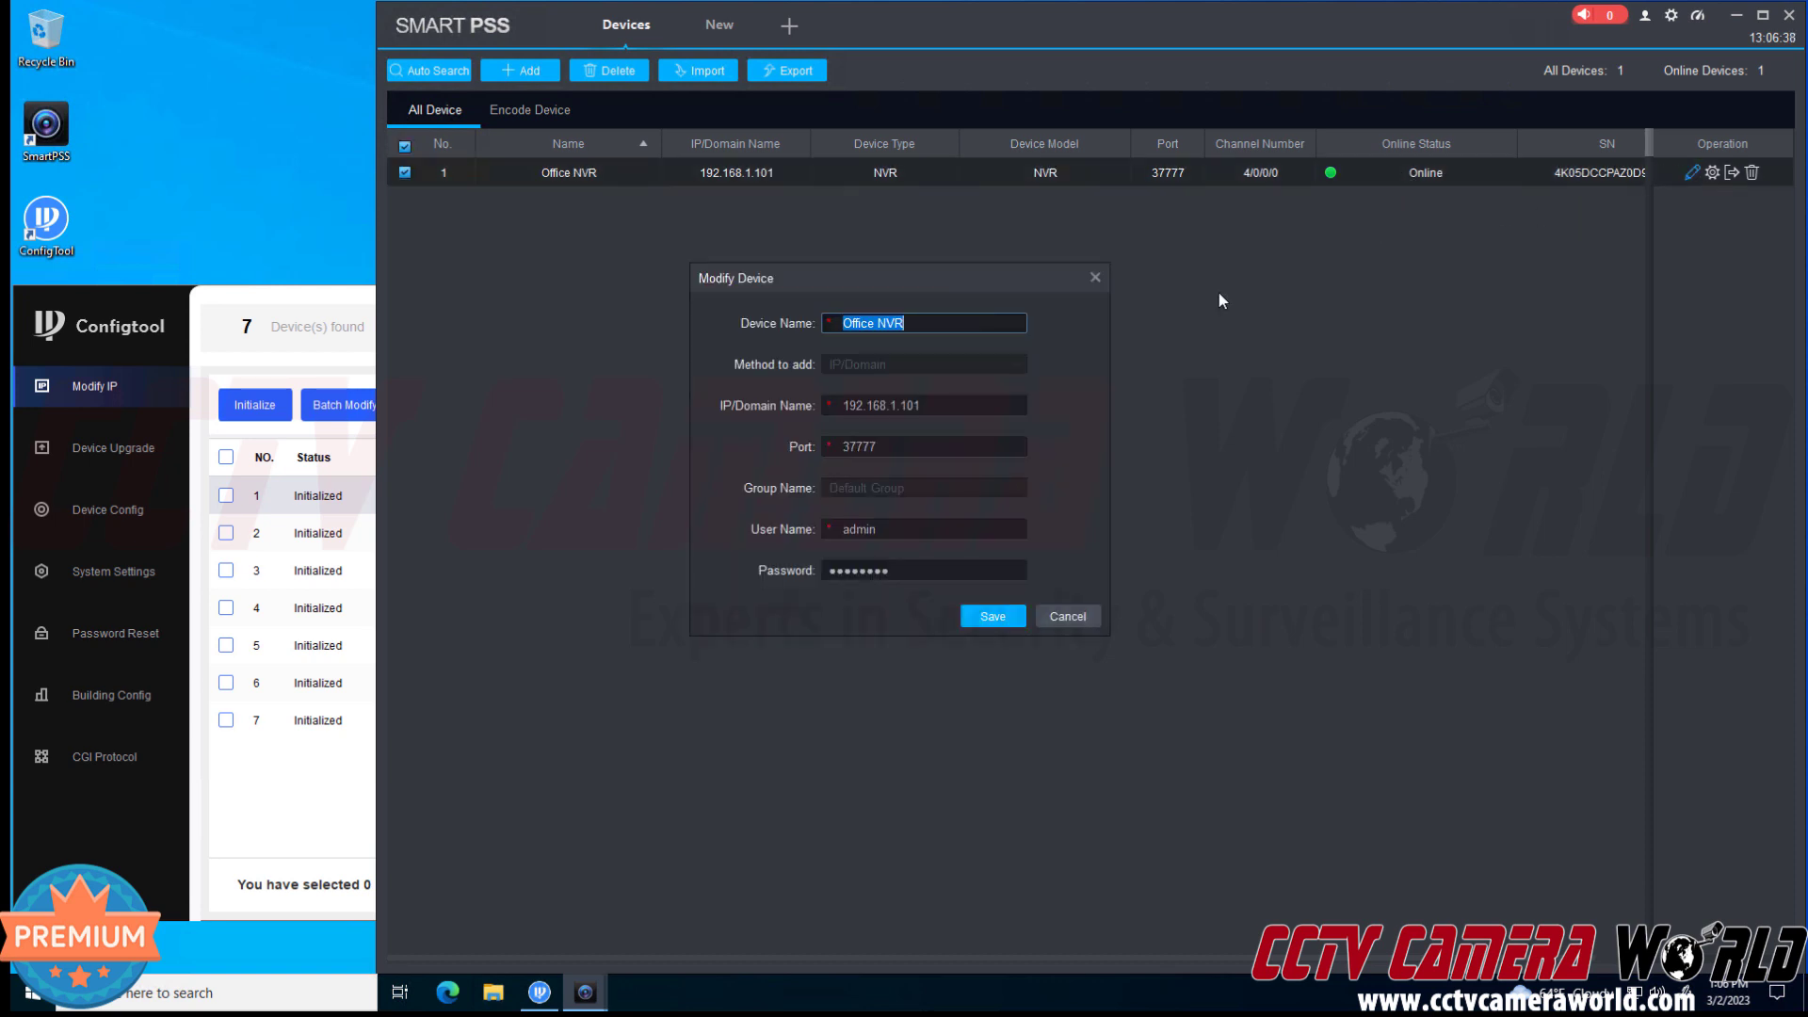
click(972, 565)
text(1)
click(977, 621)
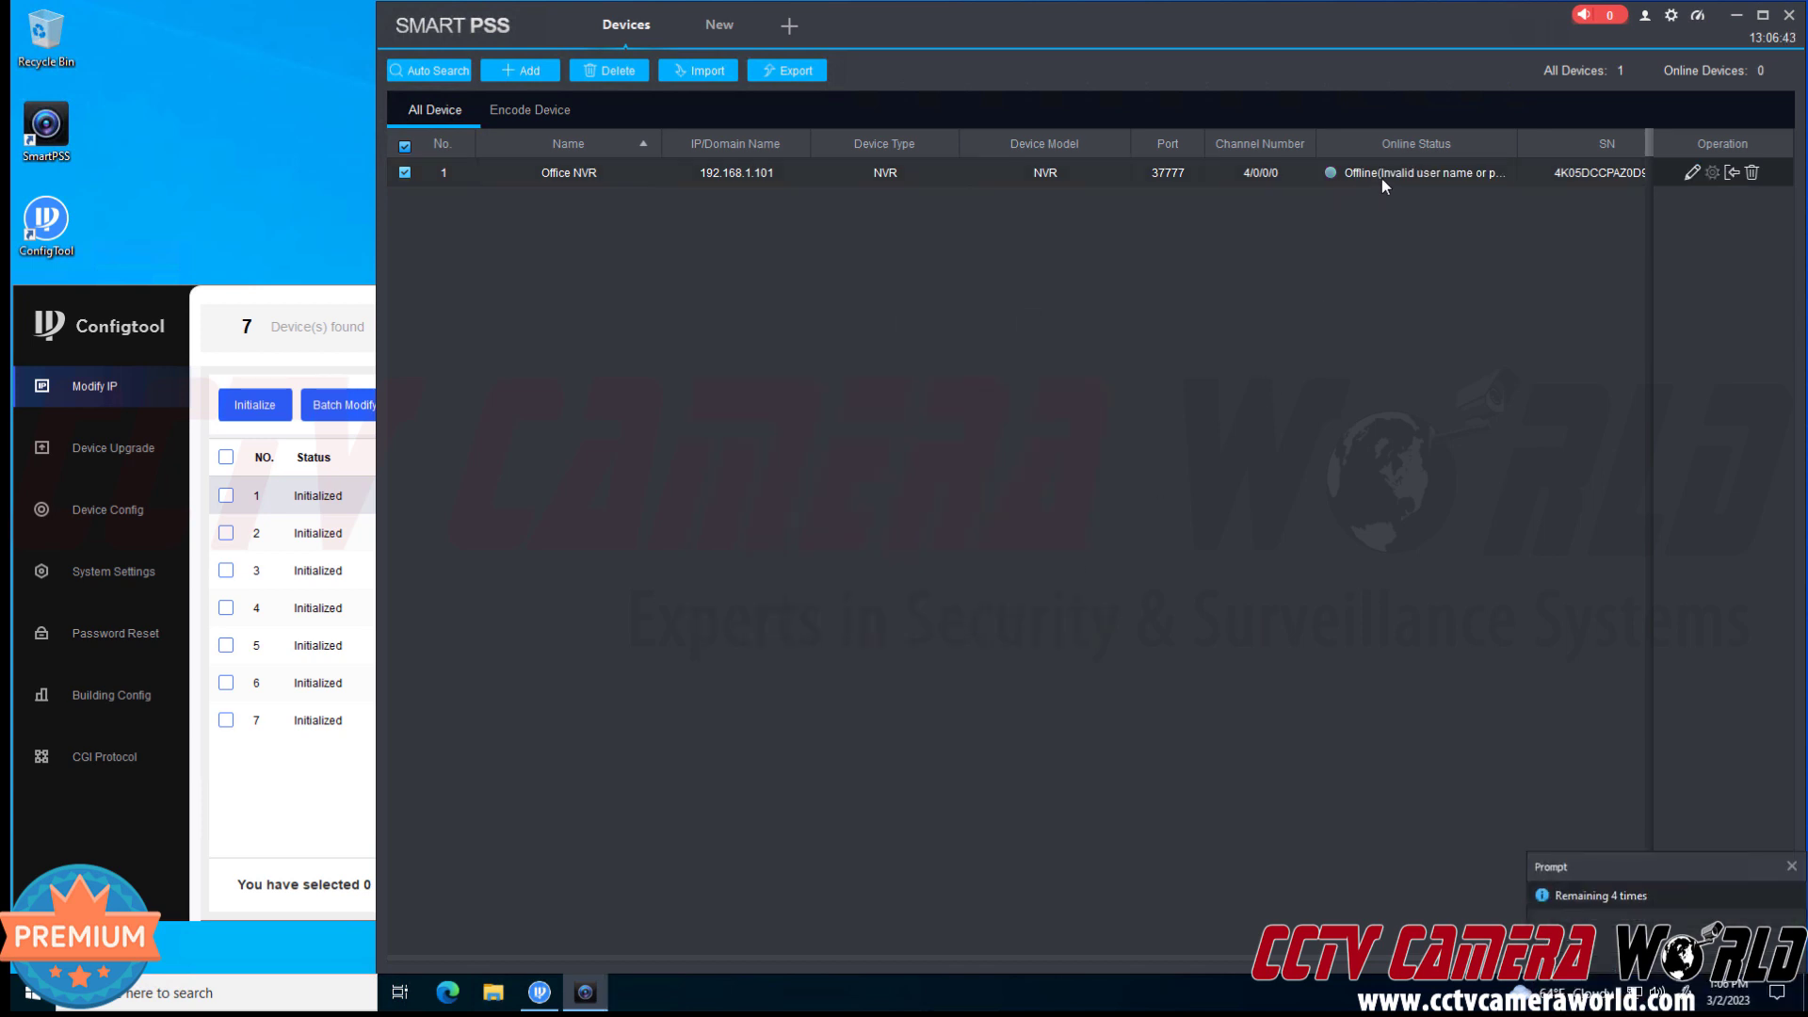
- Narrow the Online Status column and save Office NVR with the extra password character removed
mouse_move(1517, 156)
mouse_down()
mouse_move(1582, 156)
mouse_move(1481, 157)
mouse_up()
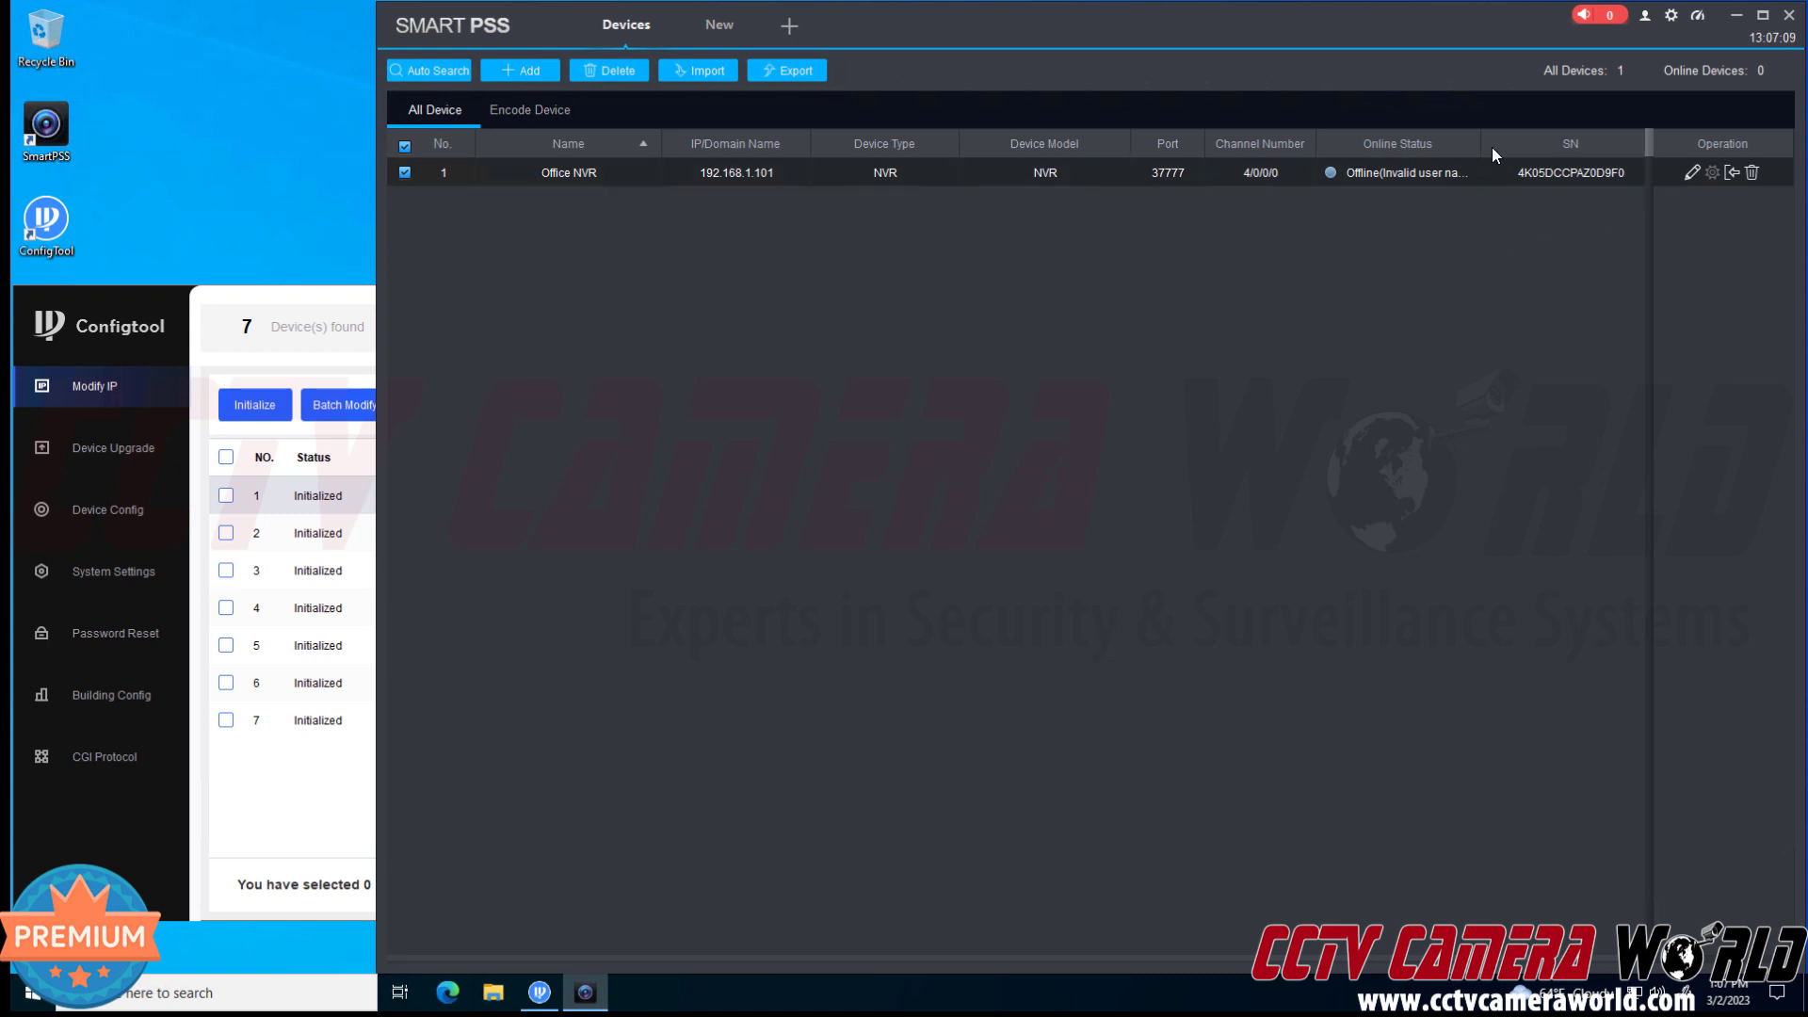
click(1693, 173)
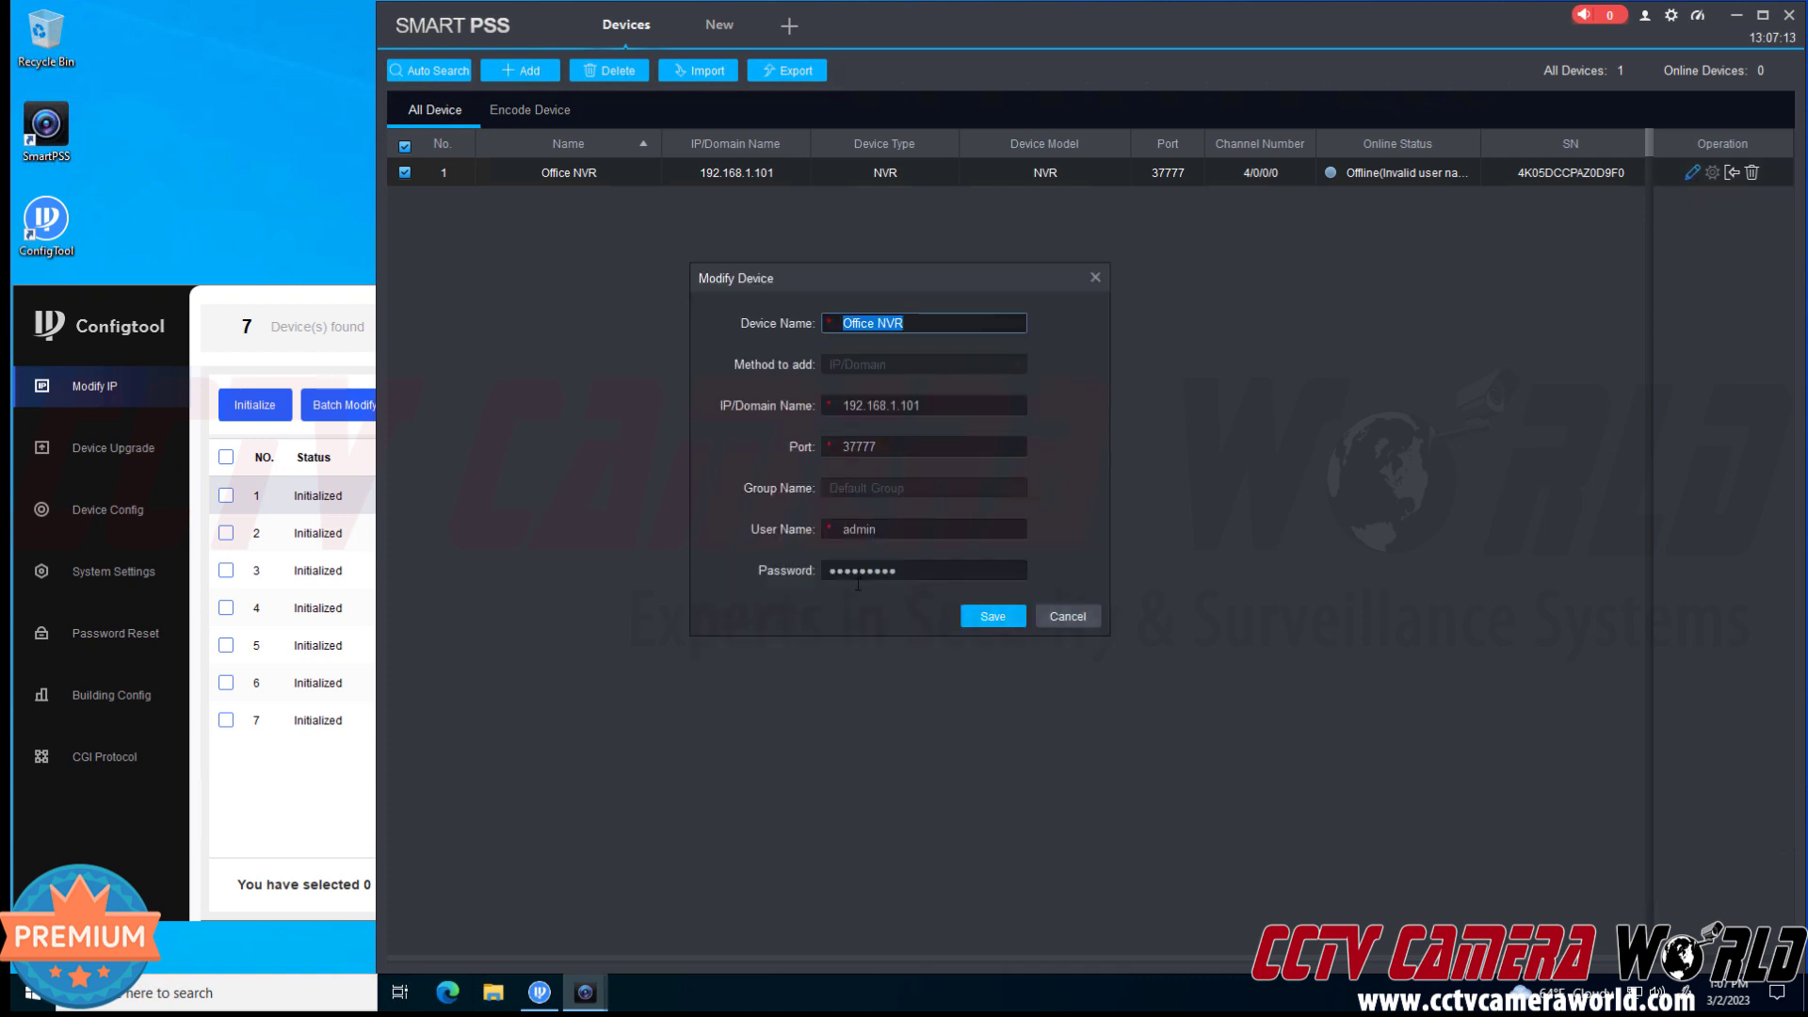
key(BackSpace)
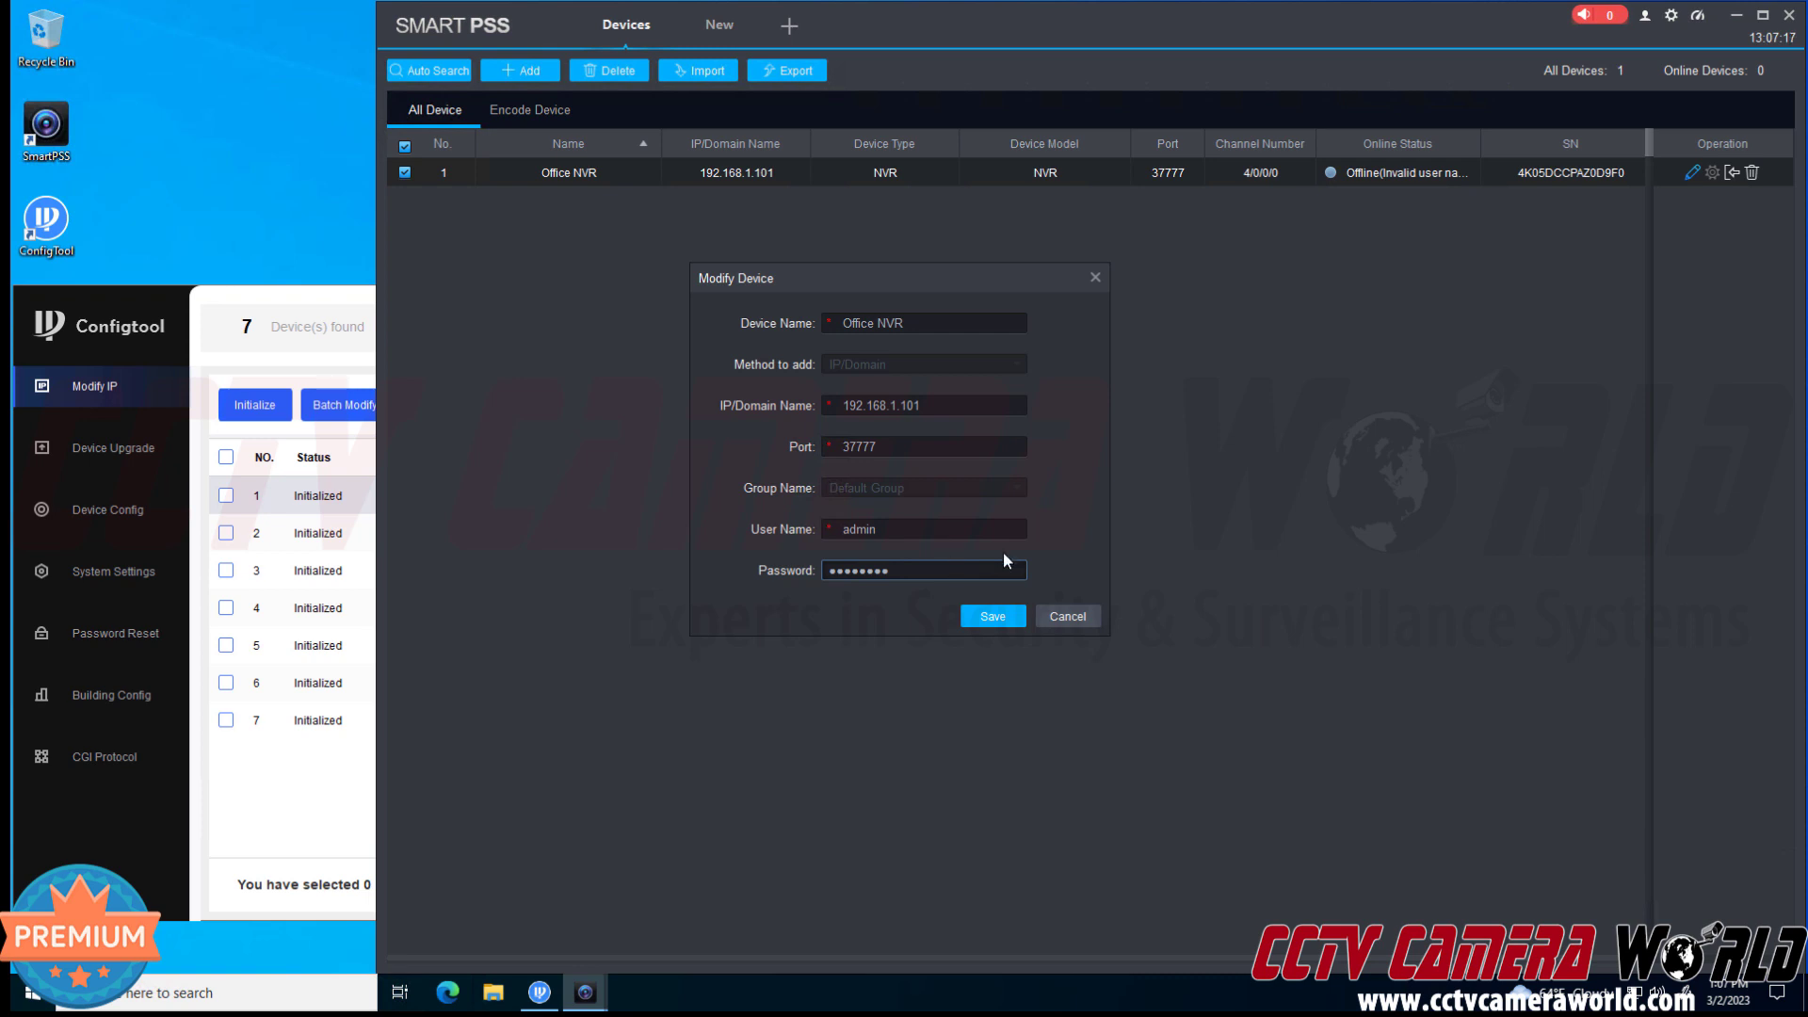
click(1001, 614)
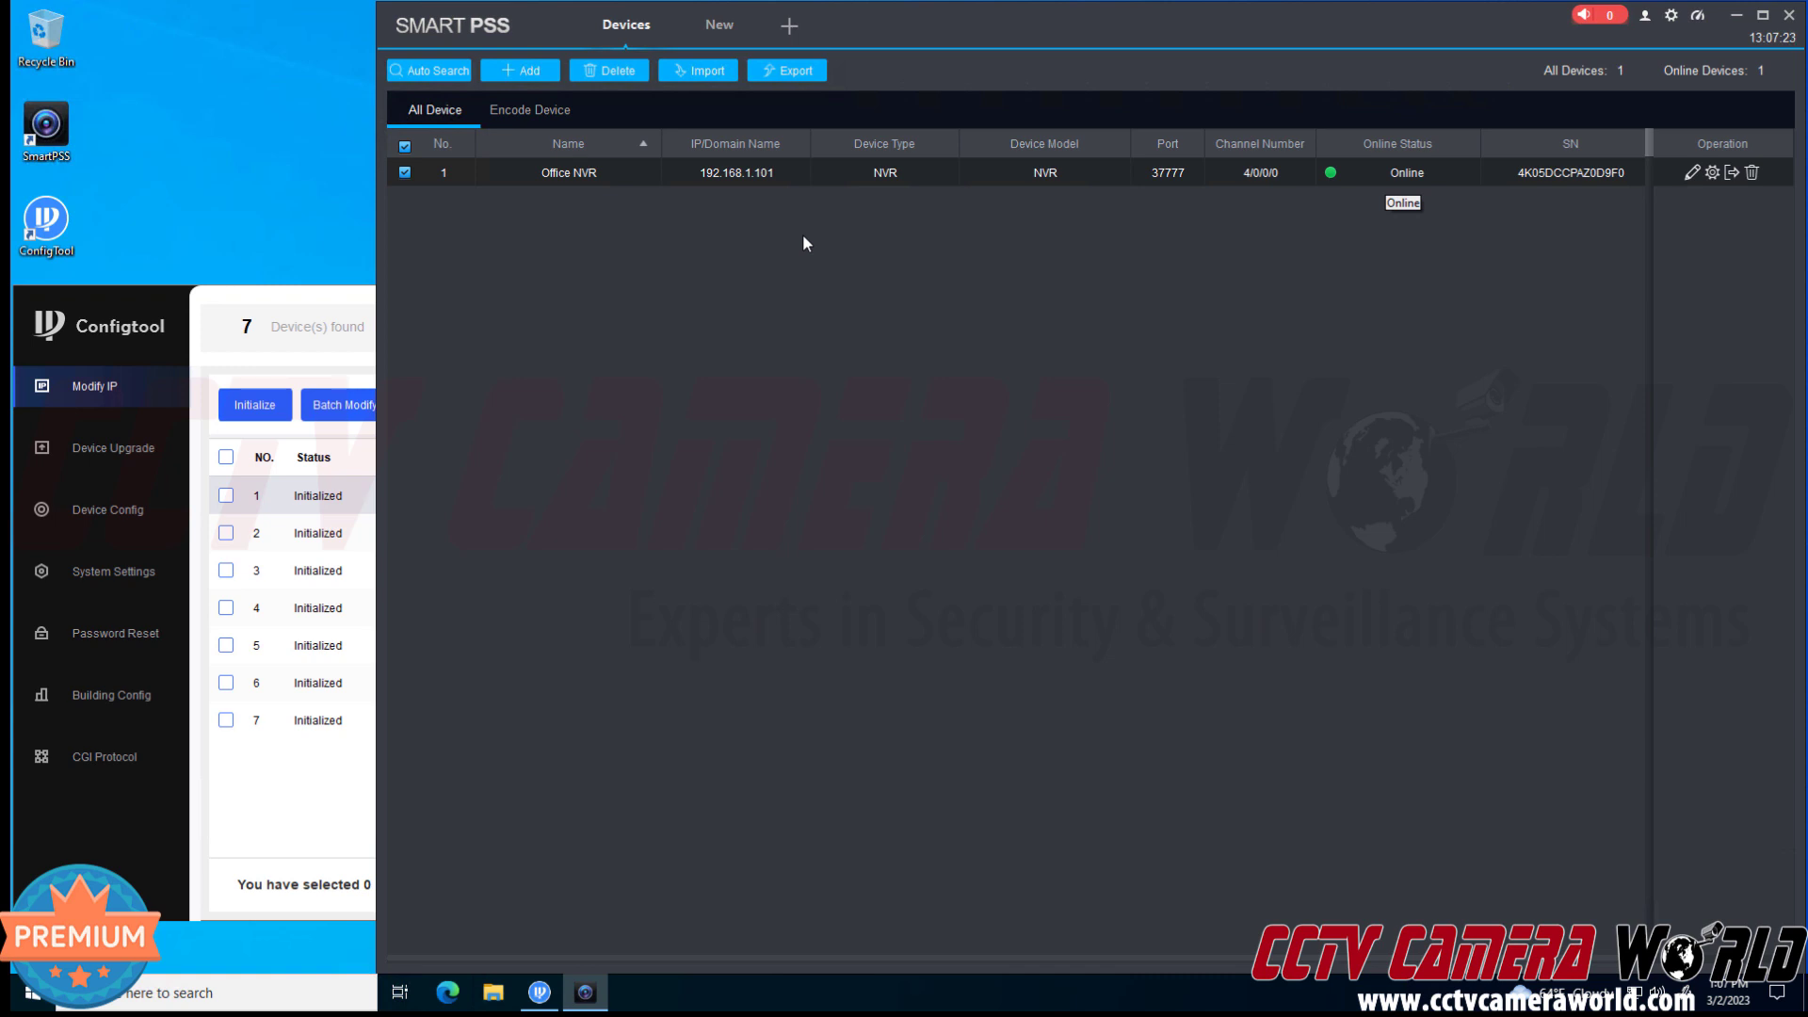
- Open Live View in a new tab and expand Office NVR to list its cameras
click(784, 32)
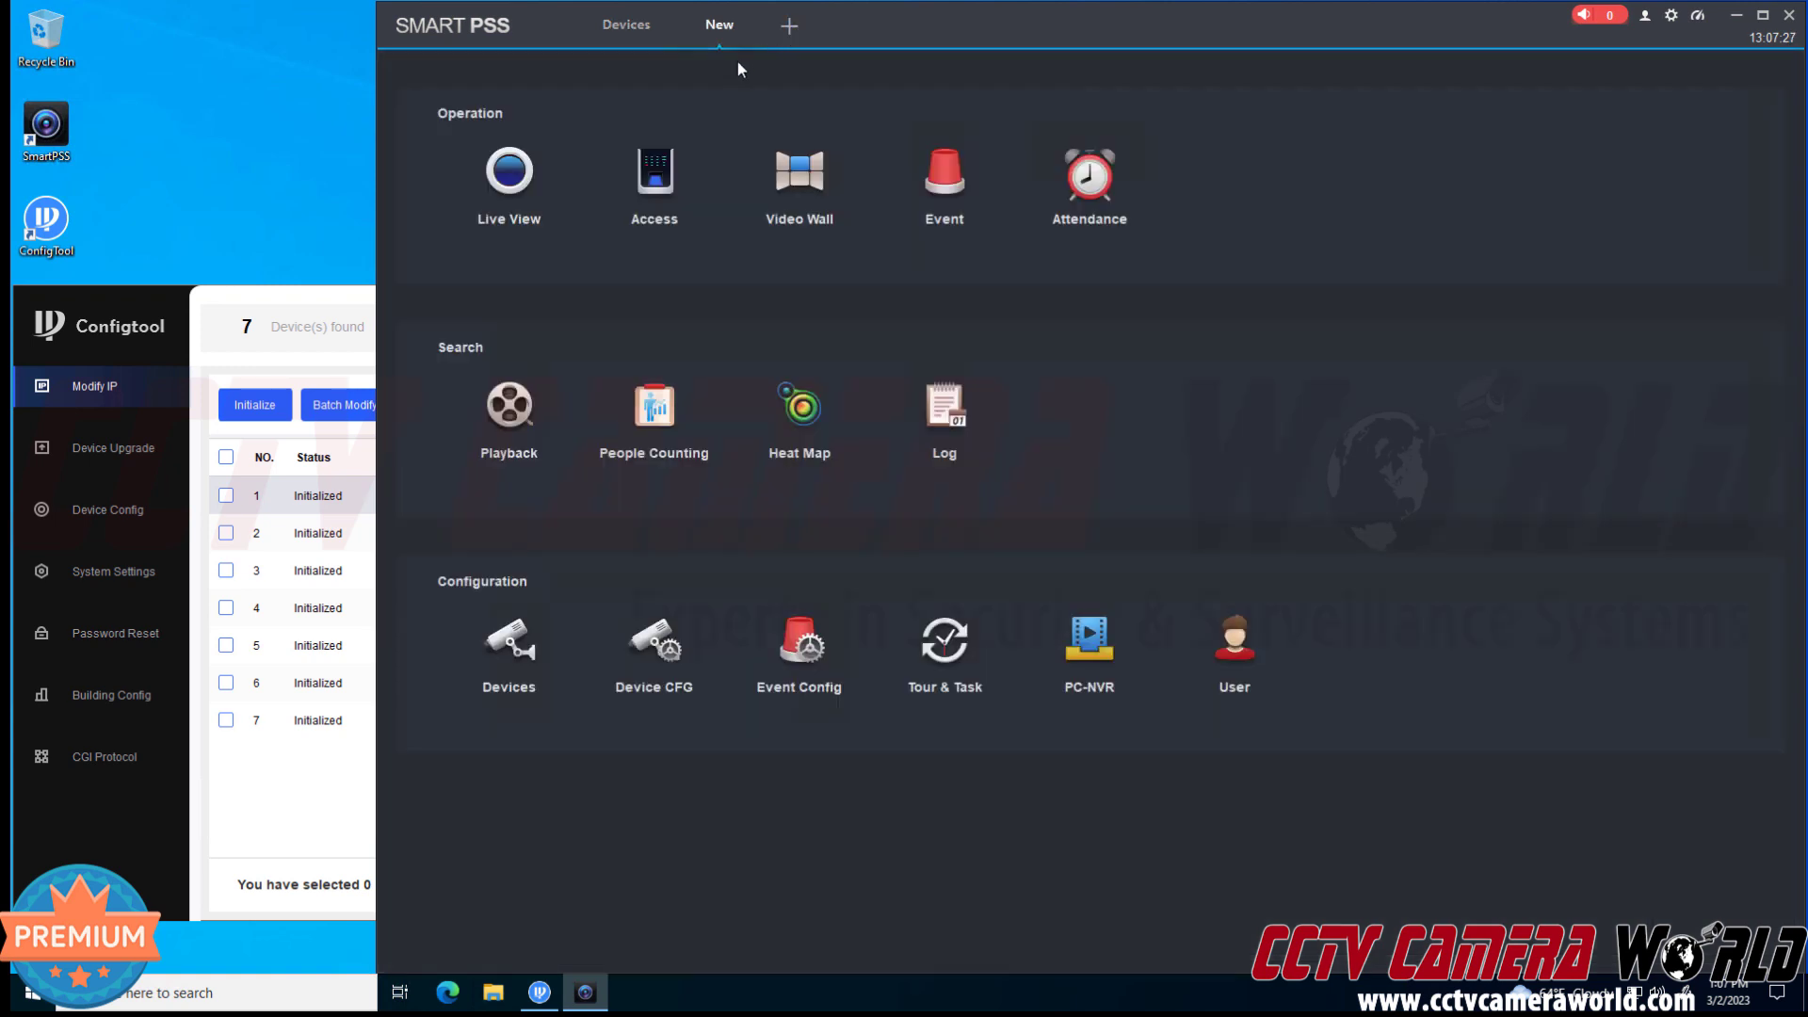
click(516, 207)
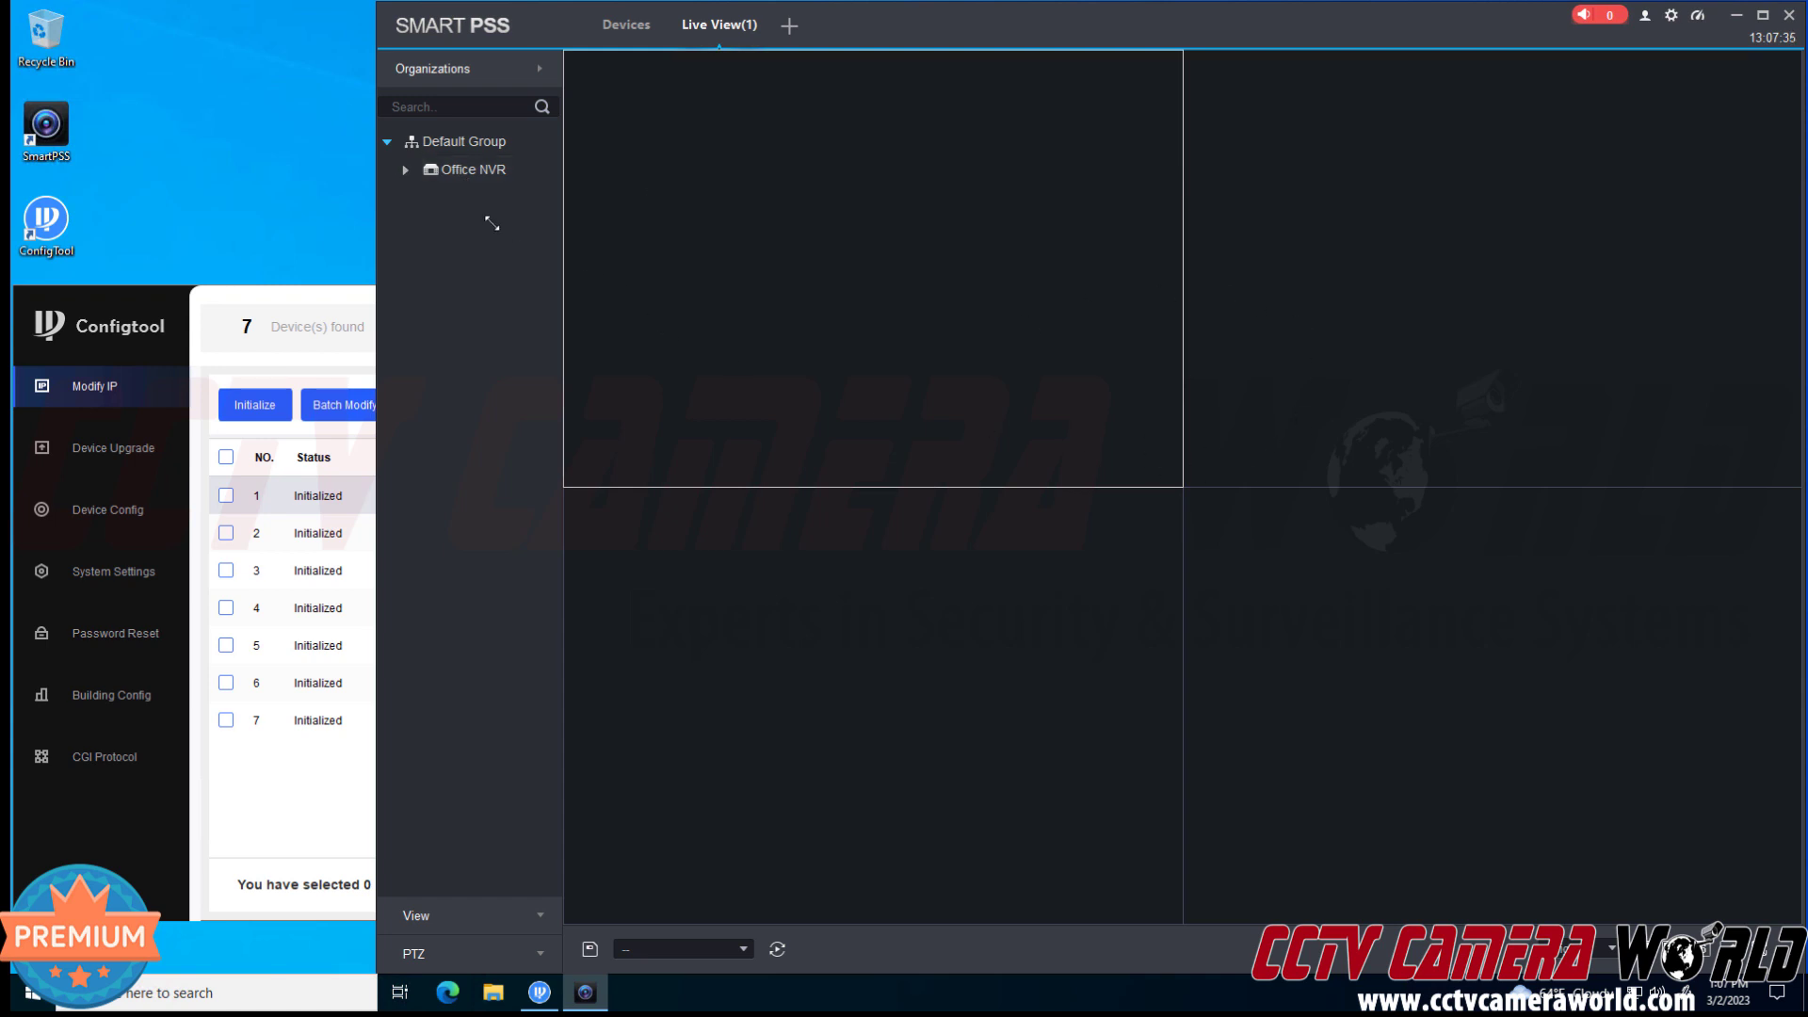
click(403, 171)
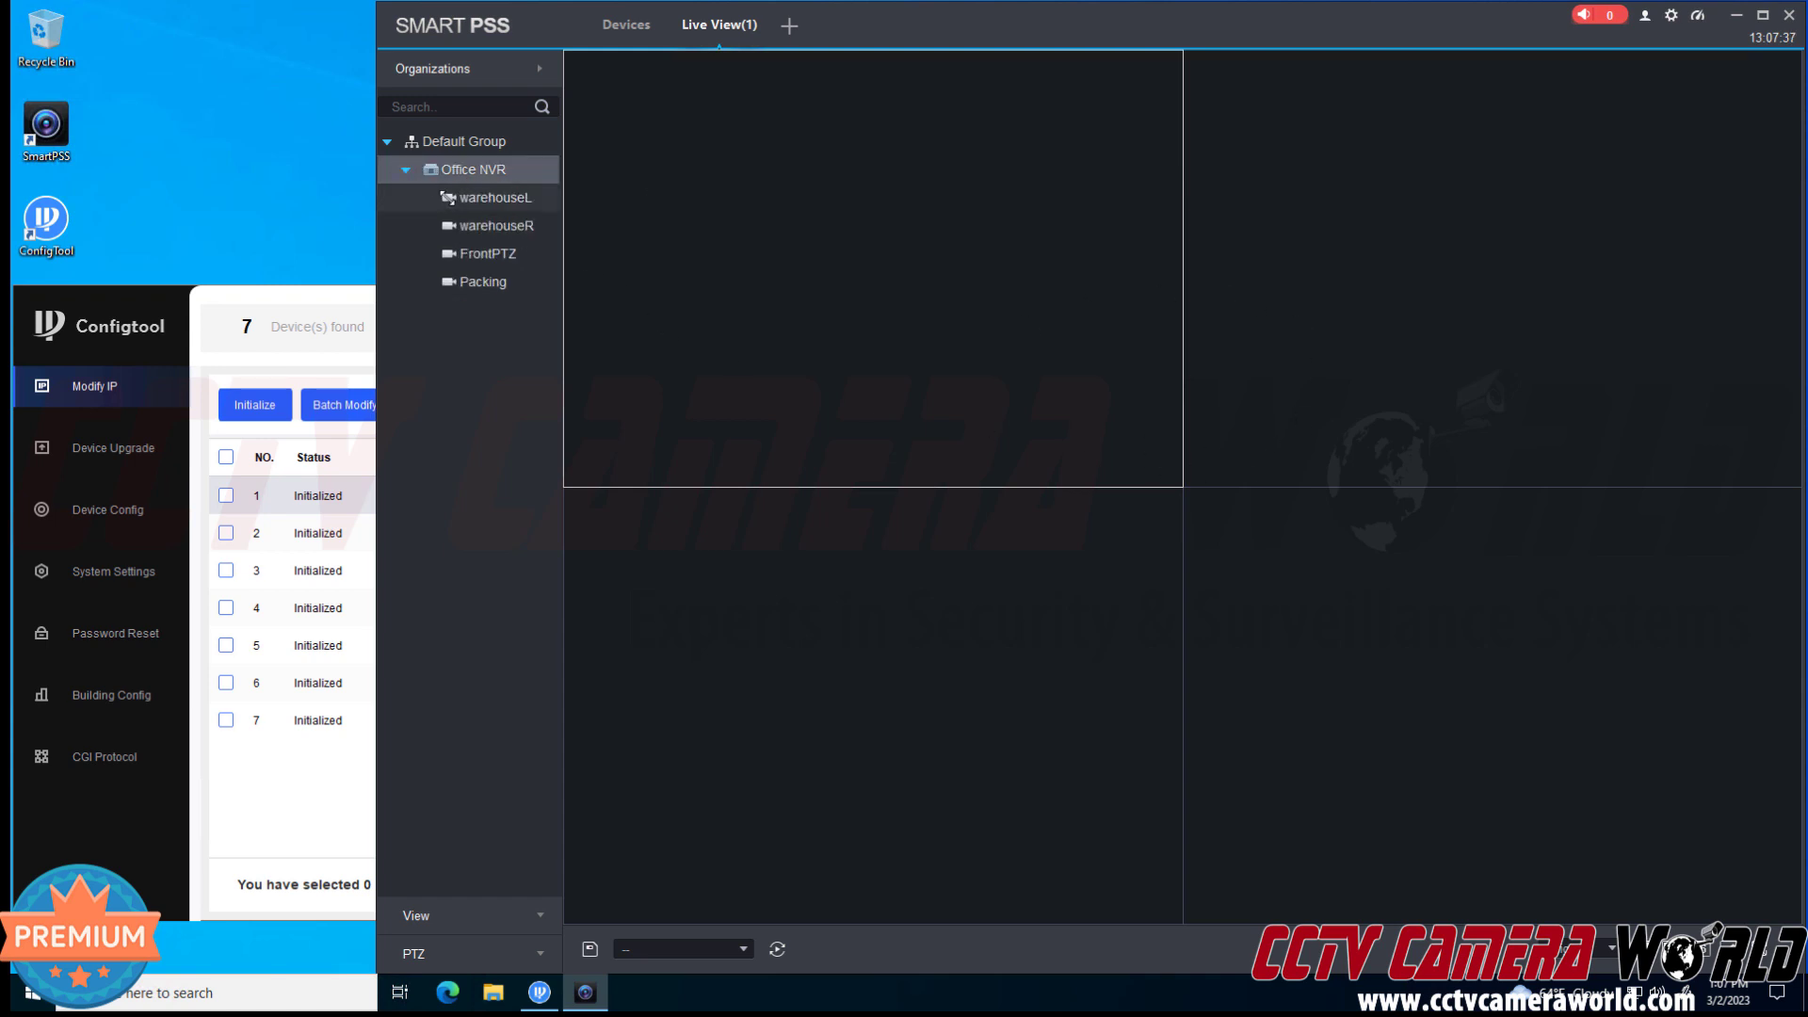
- Show the warehouseL and FrontPTZ cameras in the first two live windows and open the warehouseL video's options
drag(450, 199, 761, 213)
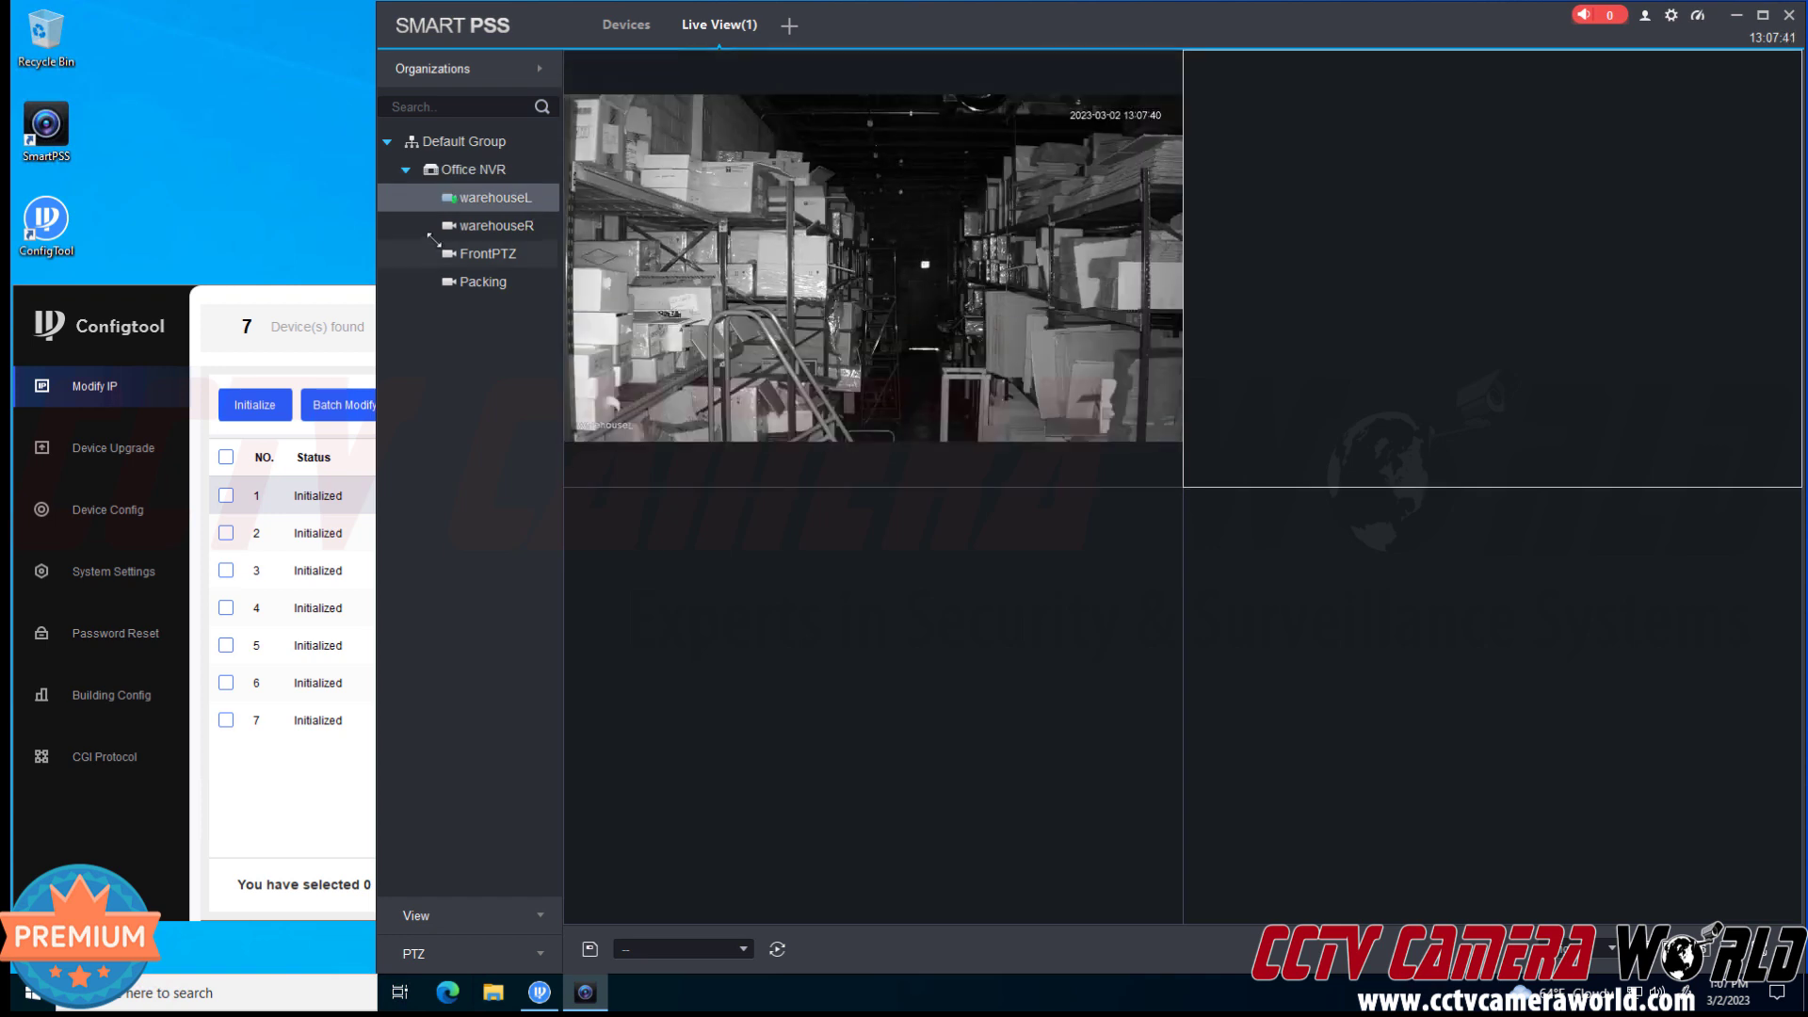
double_click(451, 254)
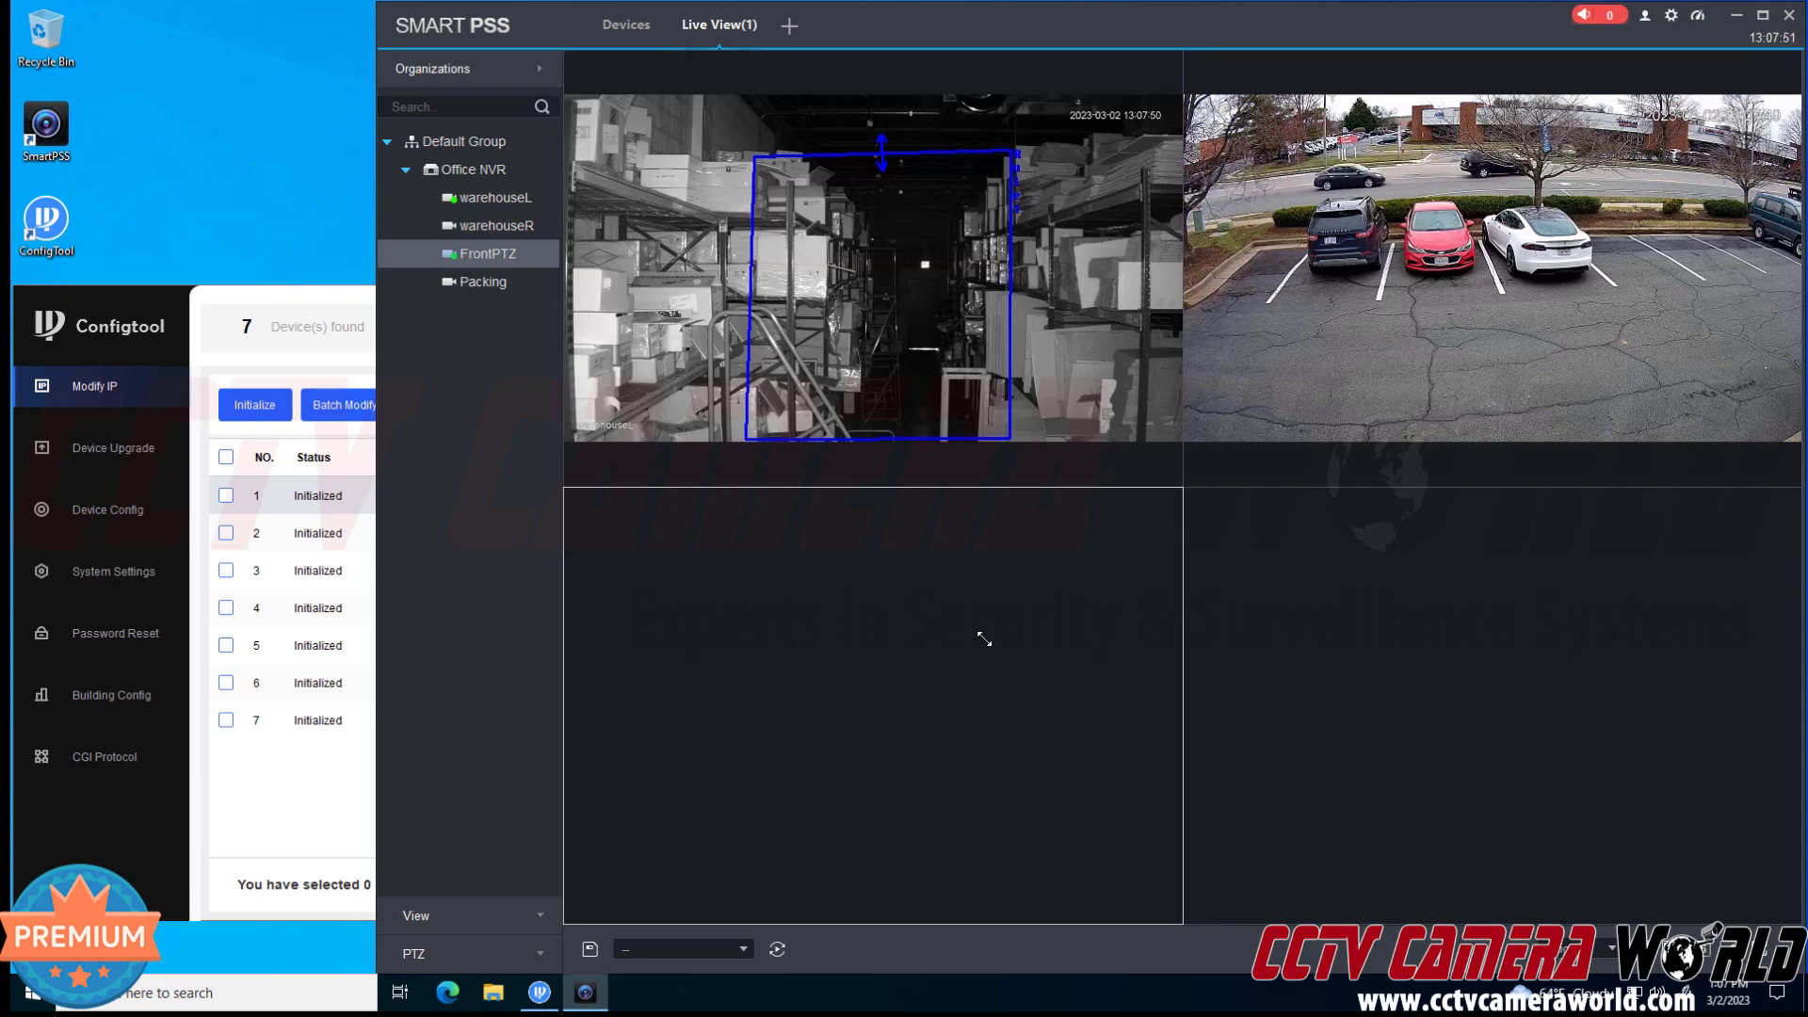
right_click(1094, 365)
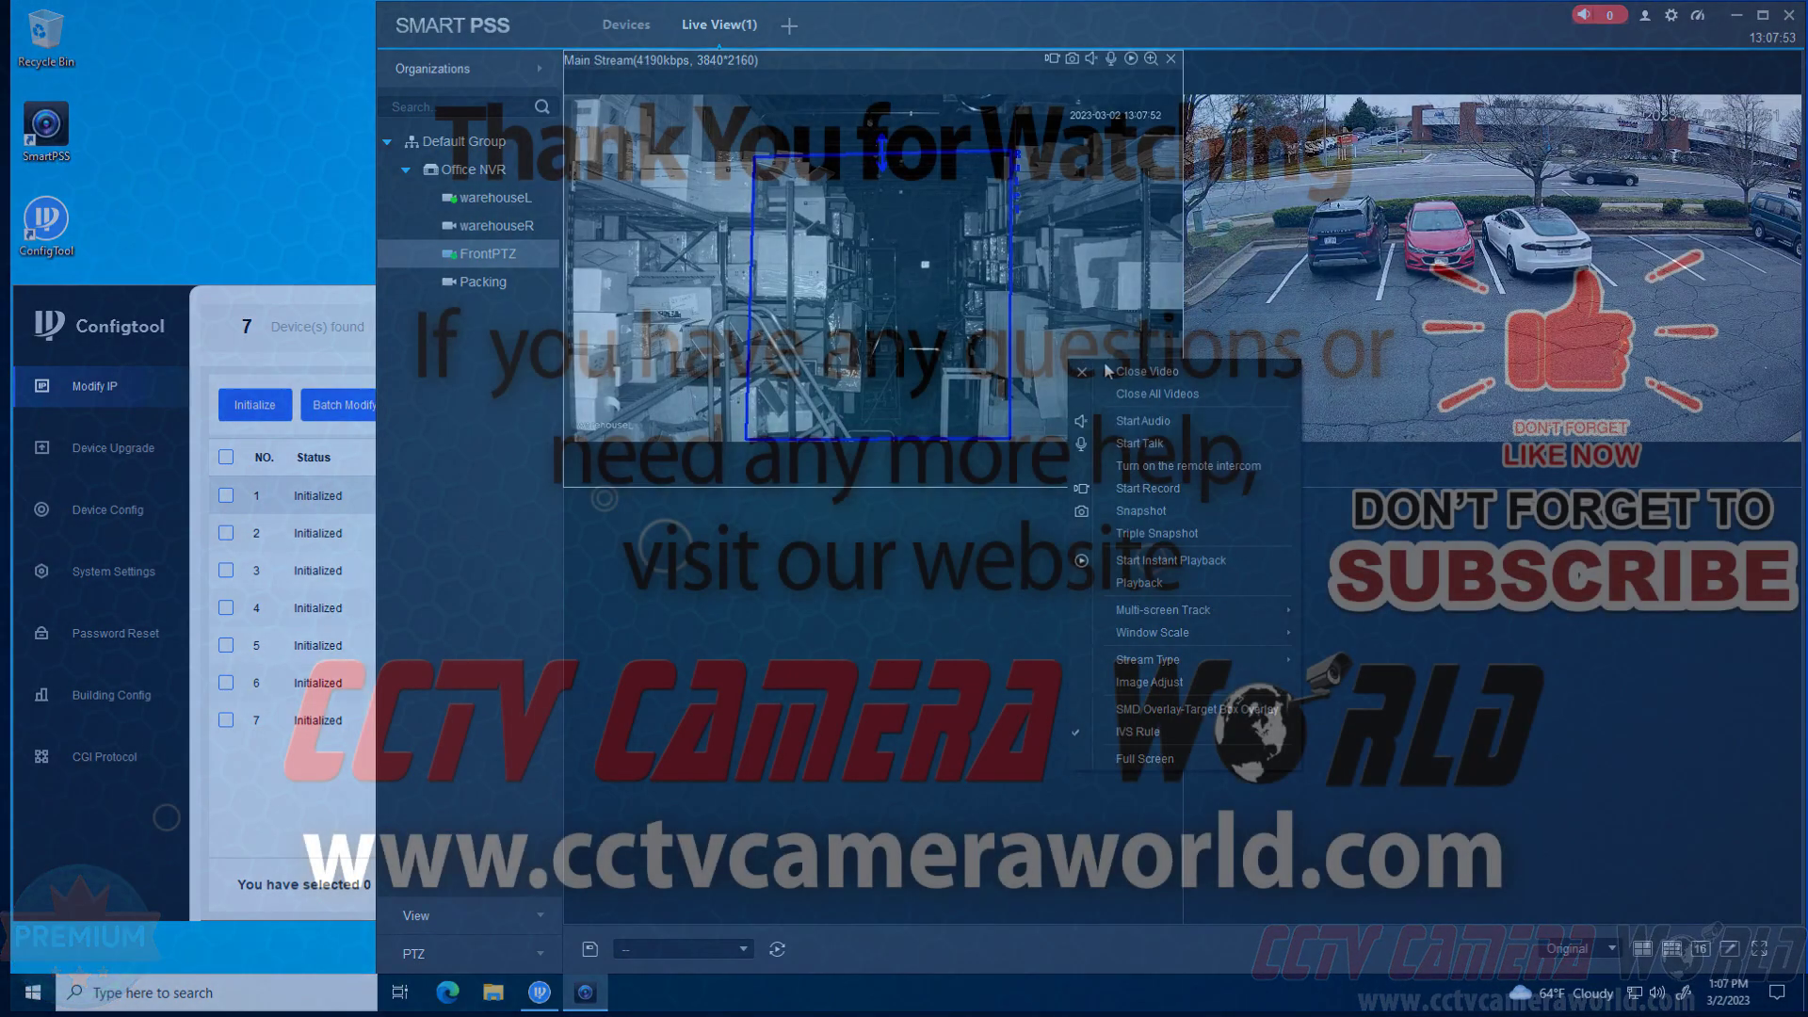